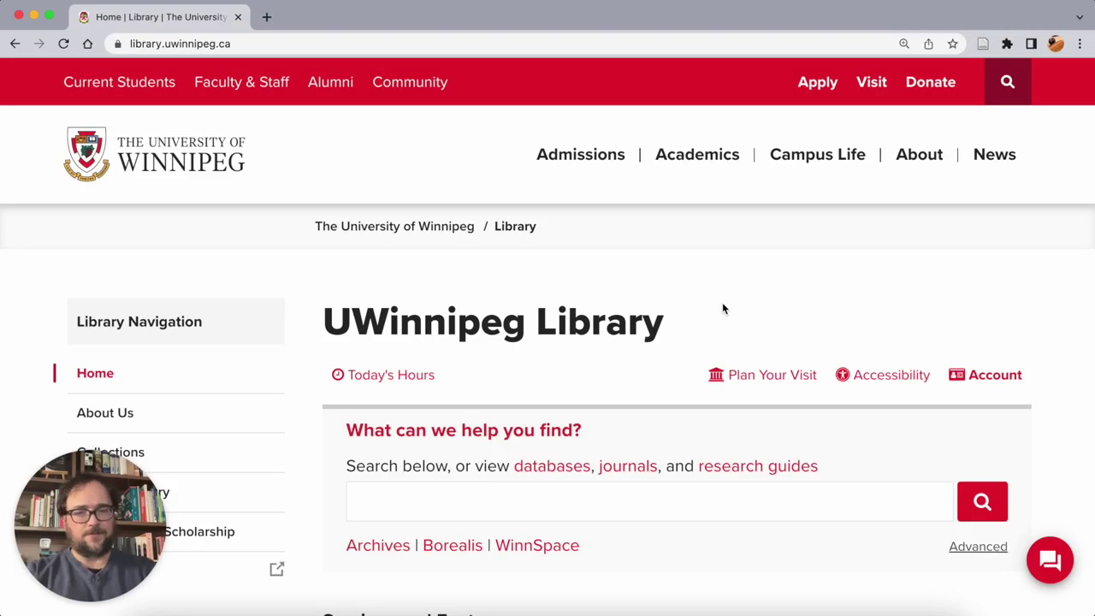
Open the library's A-Z databases list and launch JSTOR from the popular databases.
{"action": "left_click", "coordinate": [539, 469]}
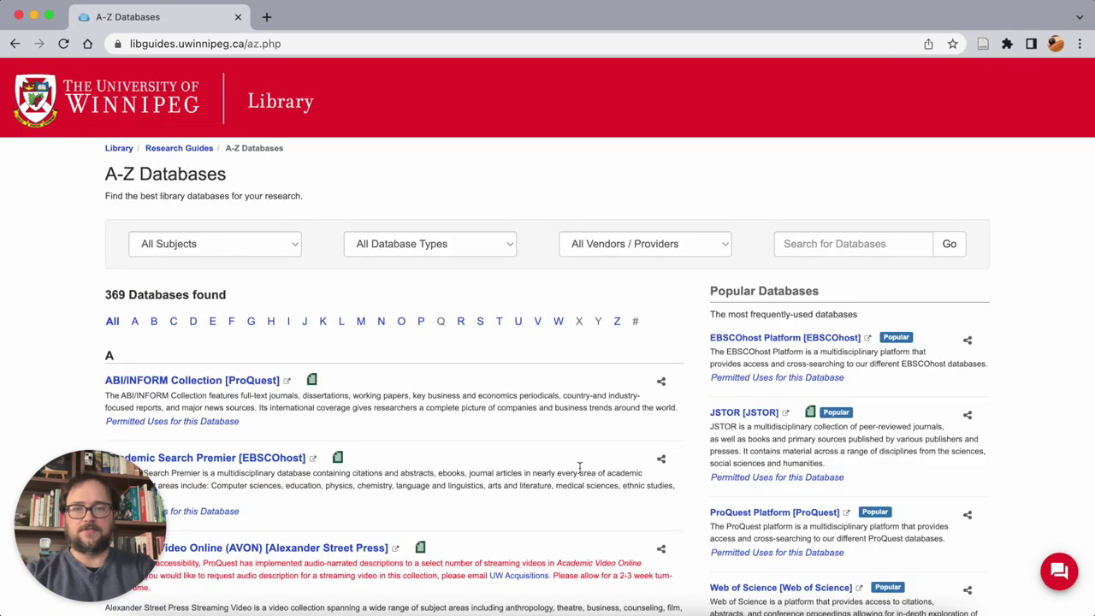
{"action": "scroll", "coordinate": [1031, 413], "scroll_direction": "down", "scroll_amount": 1}
{"action": "scroll", "coordinate": [1031, 413], "scroll_direction": "down", "scroll_amount": 2}
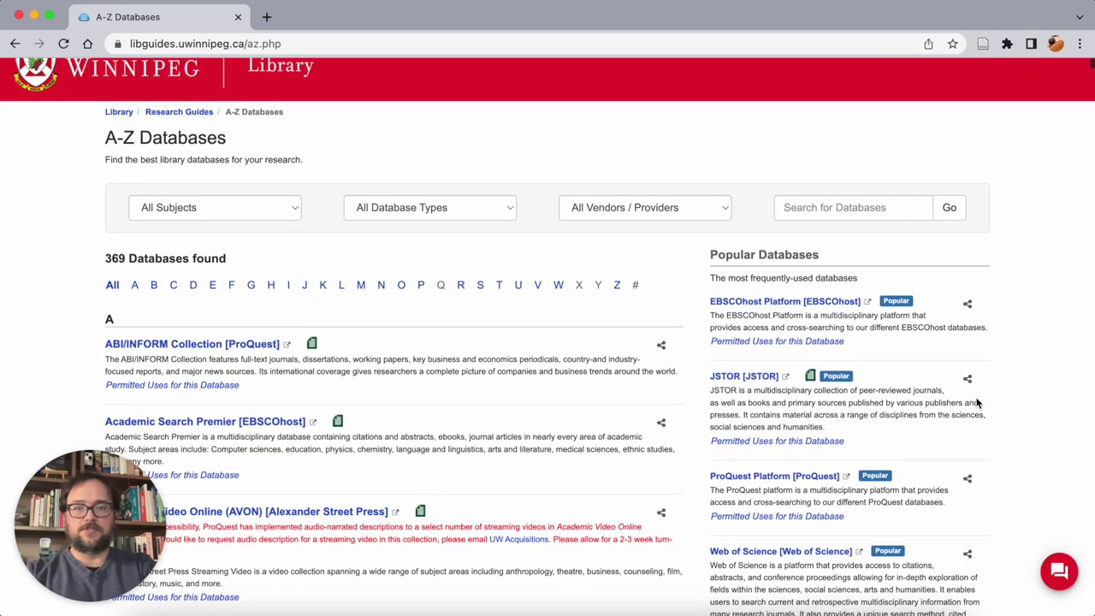
{"action": "left_click", "coordinate": [744, 378]}
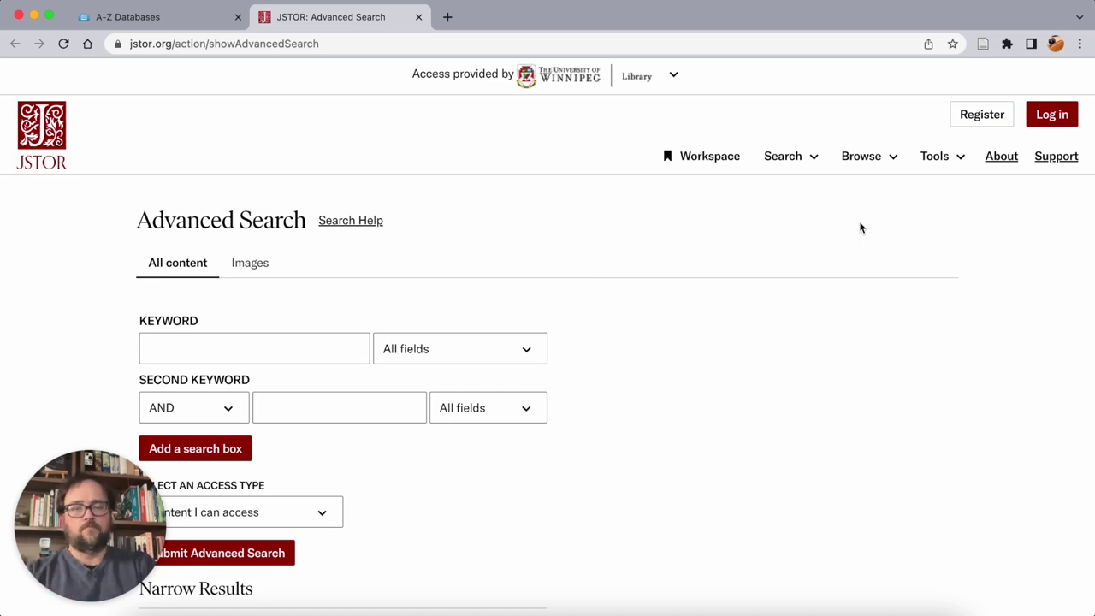
Browse JSTOR's journals by title and list those starting with H.
{"action": "left_click", "coordinate": [866, 166]}
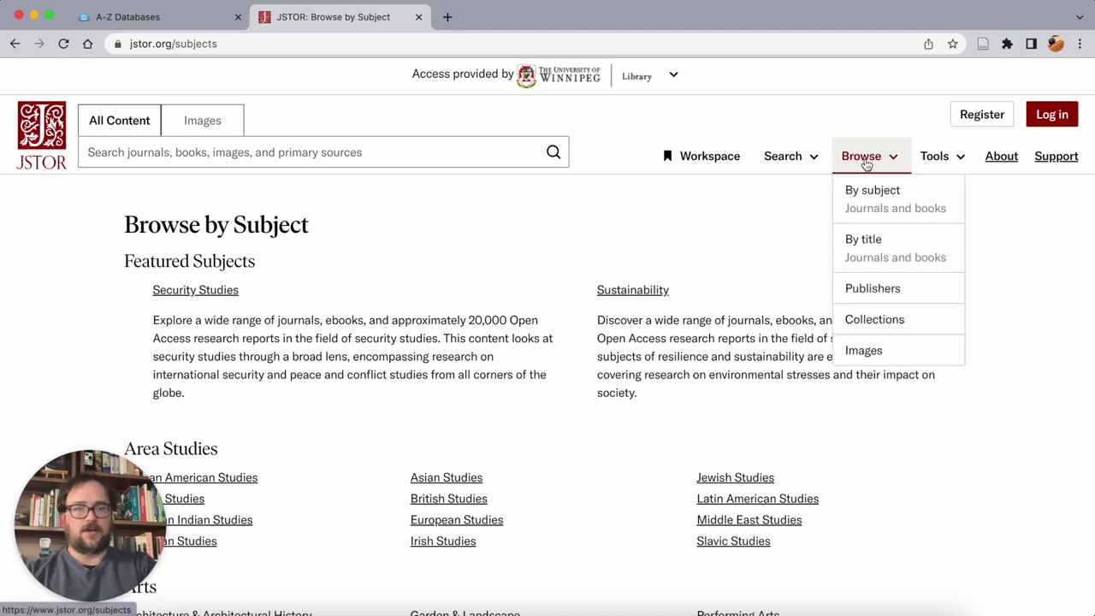
{"action": "left_click", "coordinate": [851, 248]}
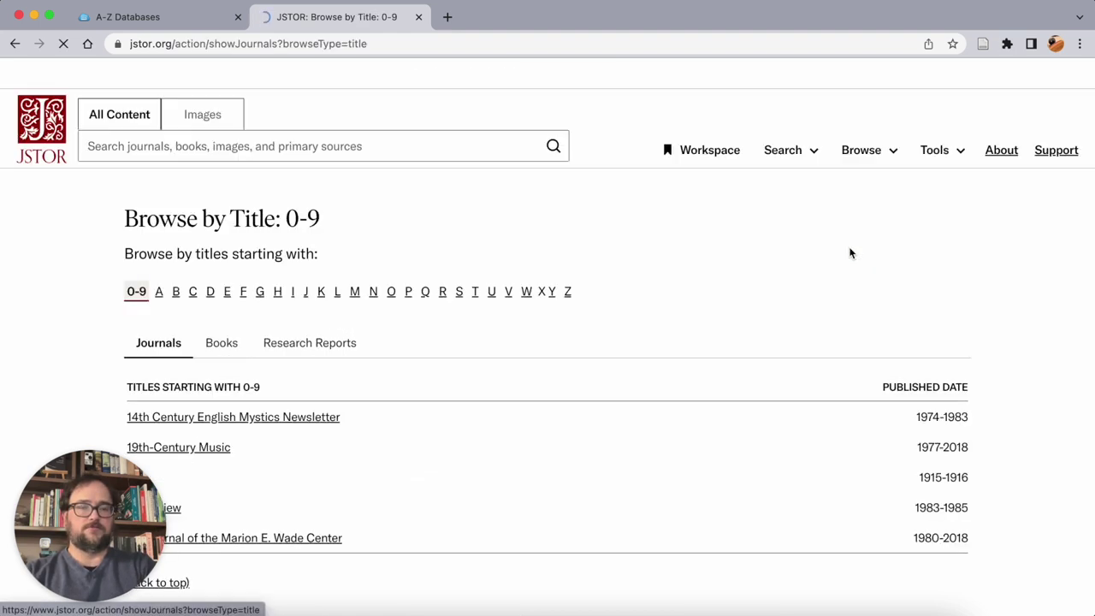
{"action": "scroll", "coordinate": [672, 373], "scroll_direction": "down", "scroll_amount": 2}
{"action": "scroll", "coordinate": [672, 374], "scroll_direction": "down", "scroll_amount": 1}
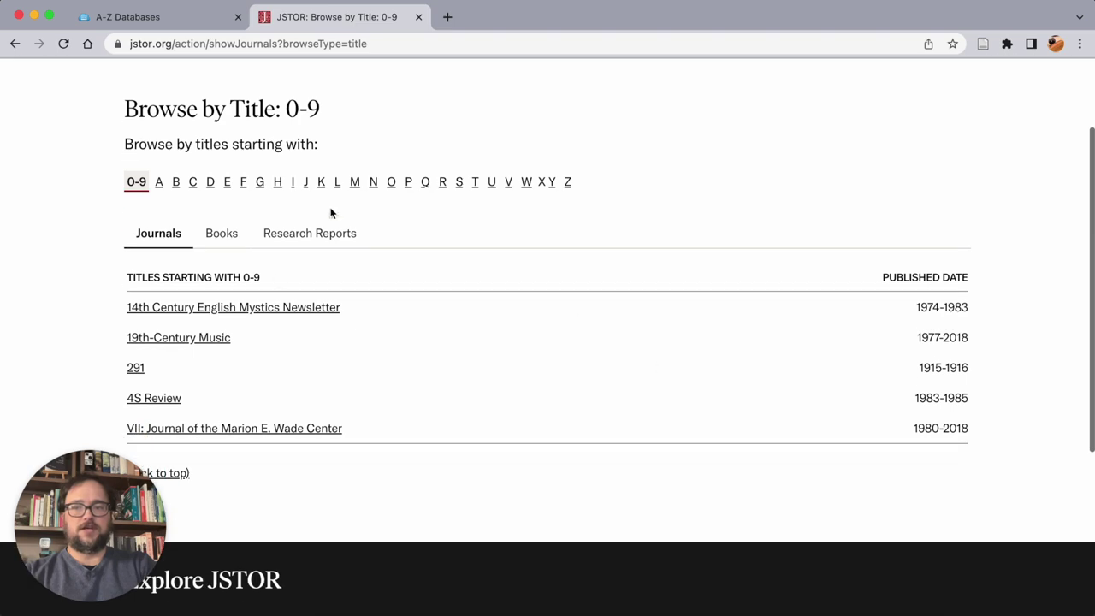
{"action": "left_click", "coordinate": [277, 183]}
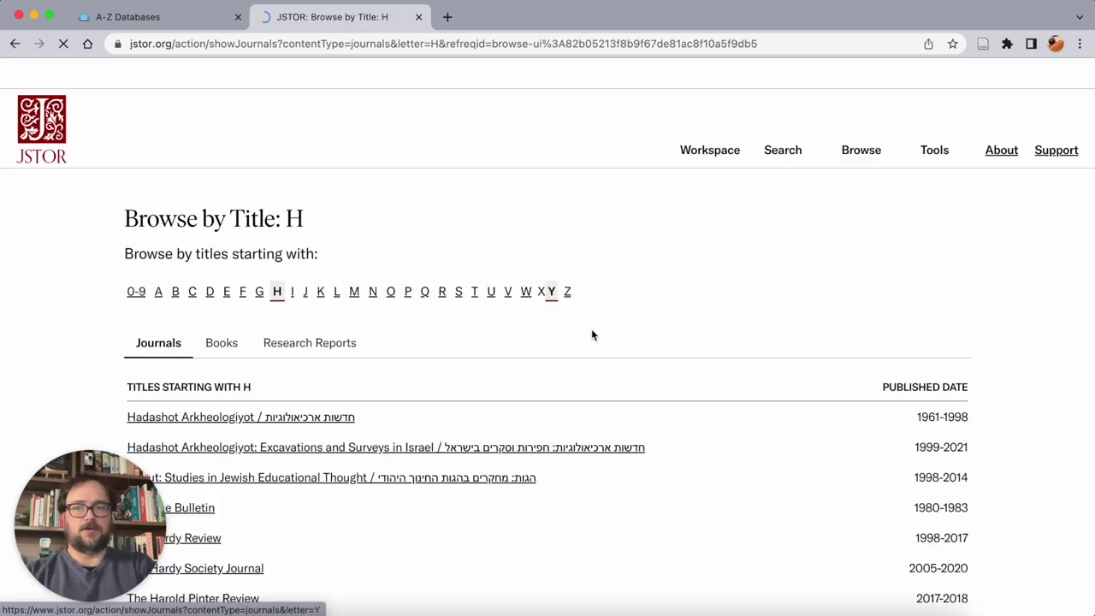
Examine the journal titles starting with H and the published date range of each.
{"action": "scroll", "coordinate": [613, 350], "scroll_direction": "down", "scroll_amount": 5}
{"action": "scroll", "coordinate": [613, 347], "scroll_direction": "down", "scroll_amount": 3}
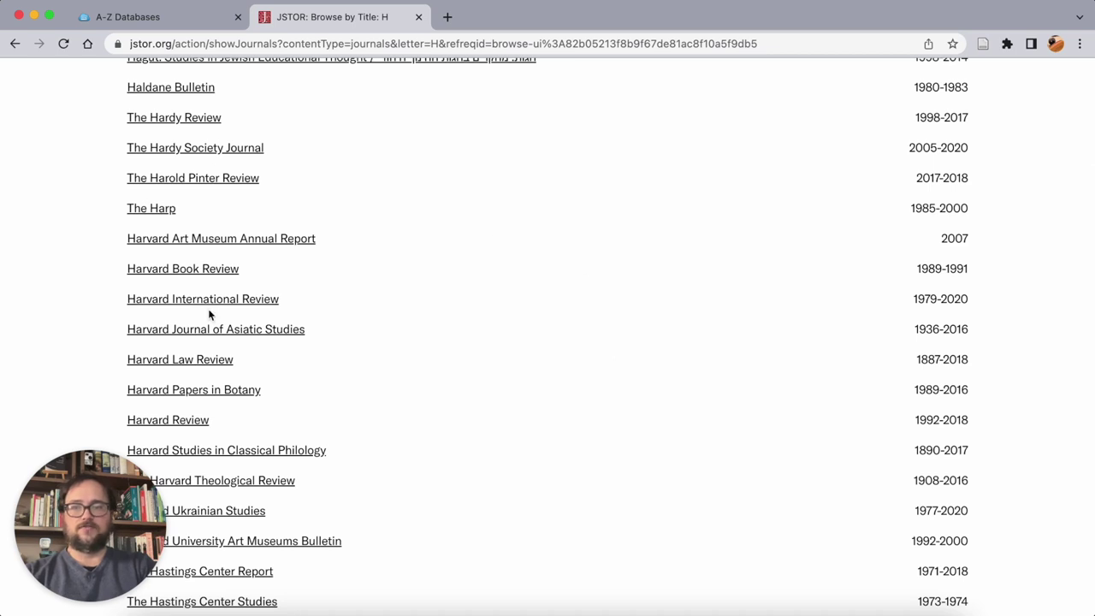
{"action": "scroll", "coordinate": [385, 370], "scroll_direction": "down", "scroll_amount": 1}
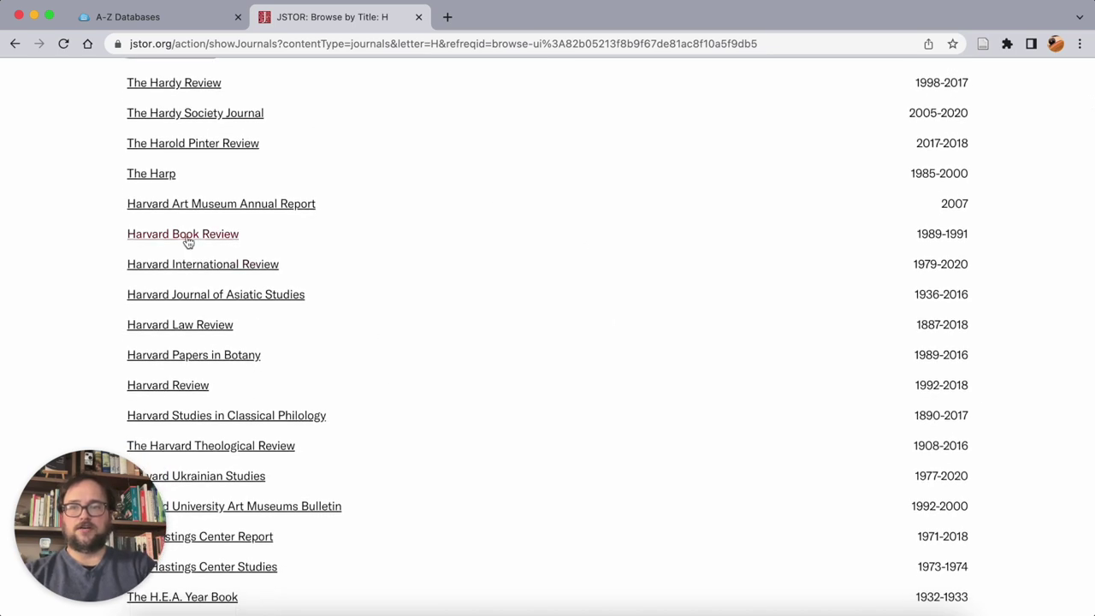
{"action": "scroll", "coordinate": [411, 282], "scroll_direction": "down", "scroll_amount": 1}
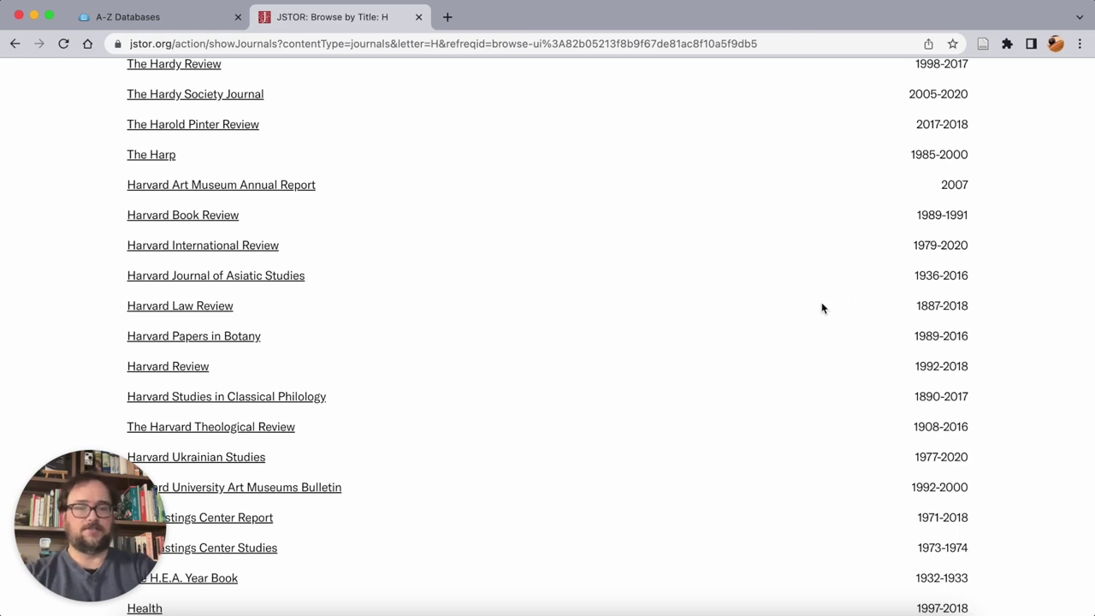
{"action": "scroll", "coordinate": [683, 350], "scroll_direction": "up", "scroll_amount": 1}
{"action": "scroll", "coordinate": [682, 351], "scroll_direction": "up", "scroll_amount": 2}
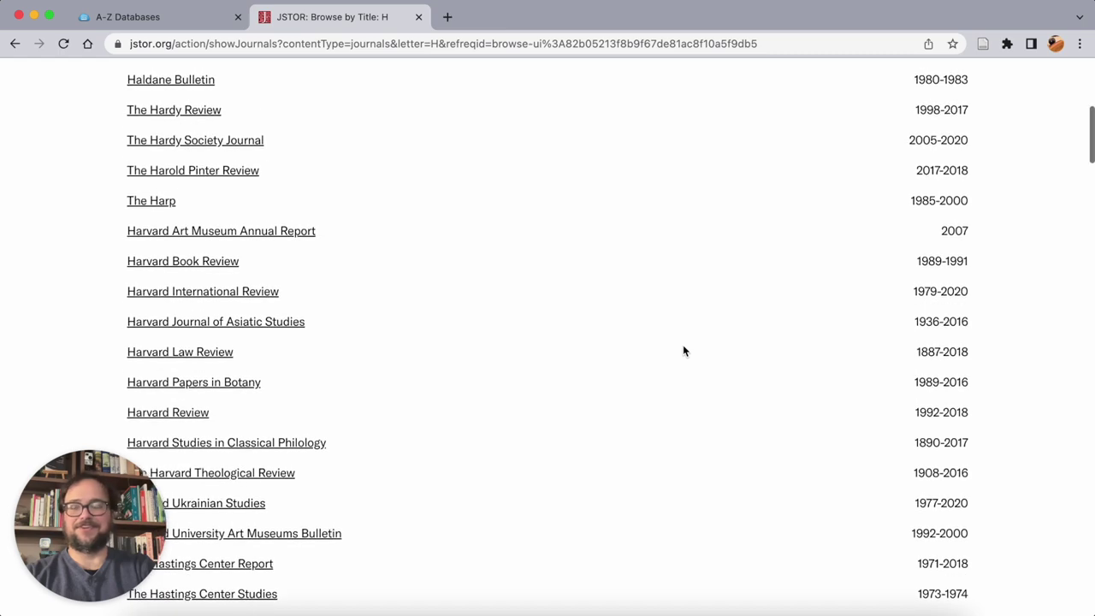
{"action": "scroll", "coordinate": [682, 350], "scroll_direction": "up", "scroll_amount": 8}
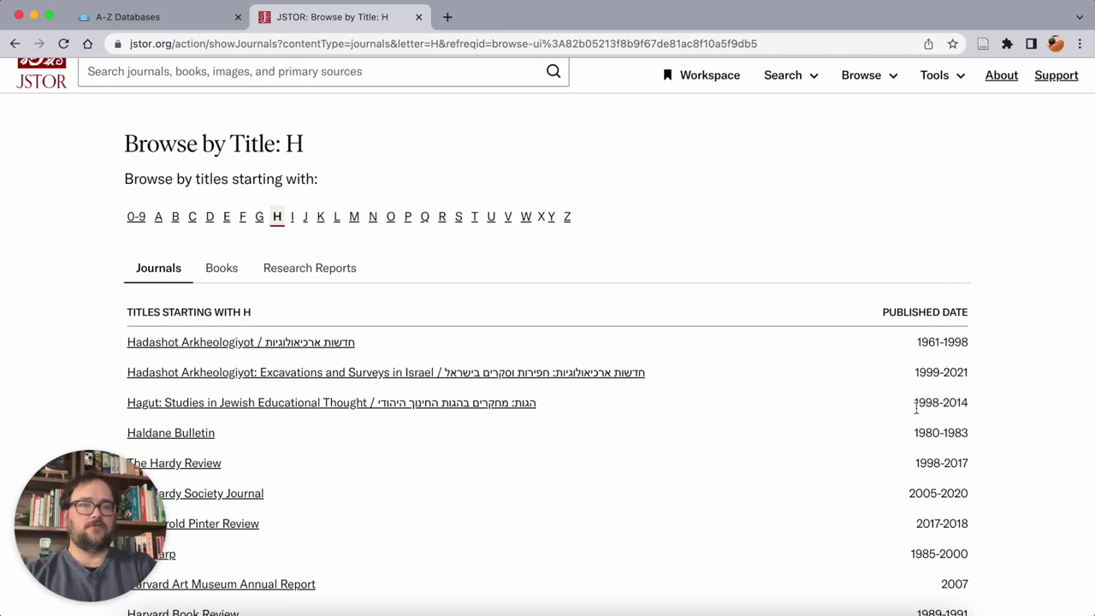
{"action": "scroll", "coordinate": [917, 411], "scroll_direction": "down", "scroll_amount": 2}
{"action": "scroll", "coordinate": [963, 397], "scroll_direction": "down", "scroll_amount": 5}
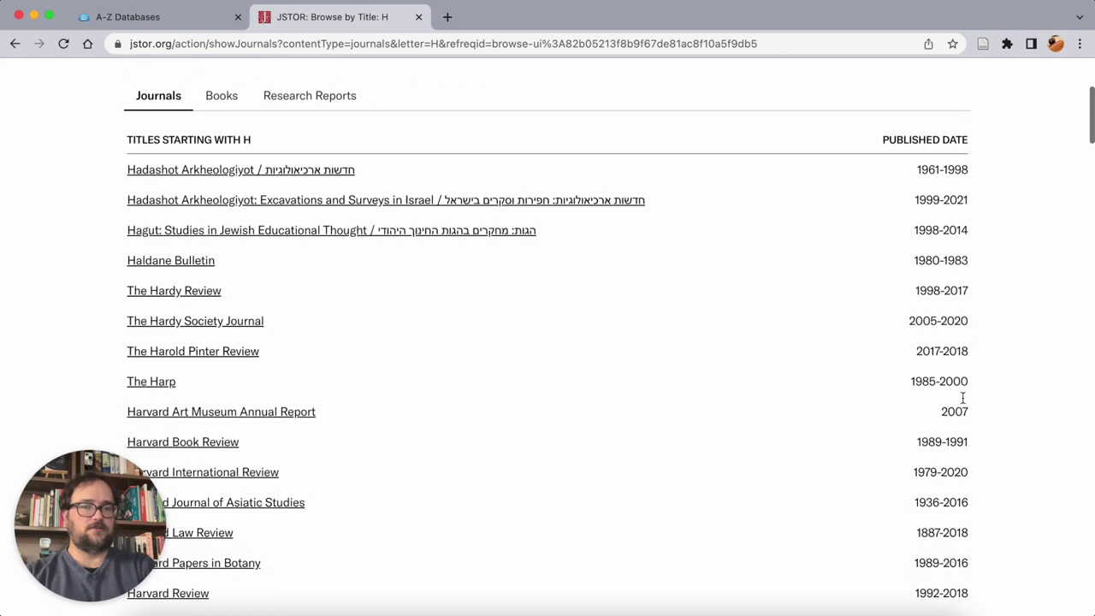
{"action": "scroll", "coordinate": [962, 397], "scroll_direction": "down", "scroll_amount": 10}
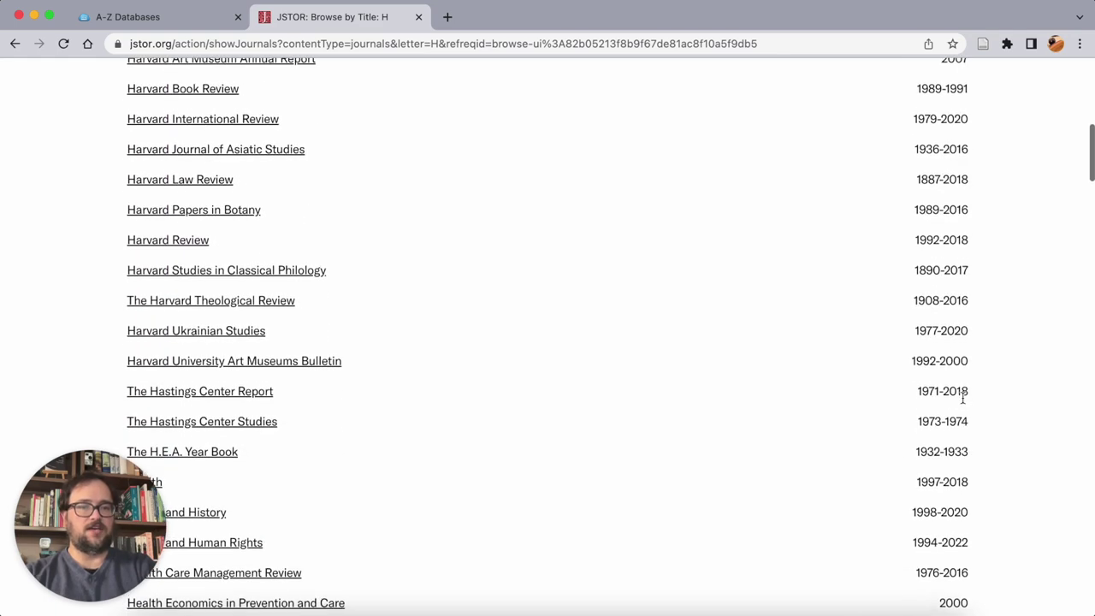
{"action": "scroll", "coordinate": [962, 397], "scroll_direction": "down", "scroll_amount": 2}
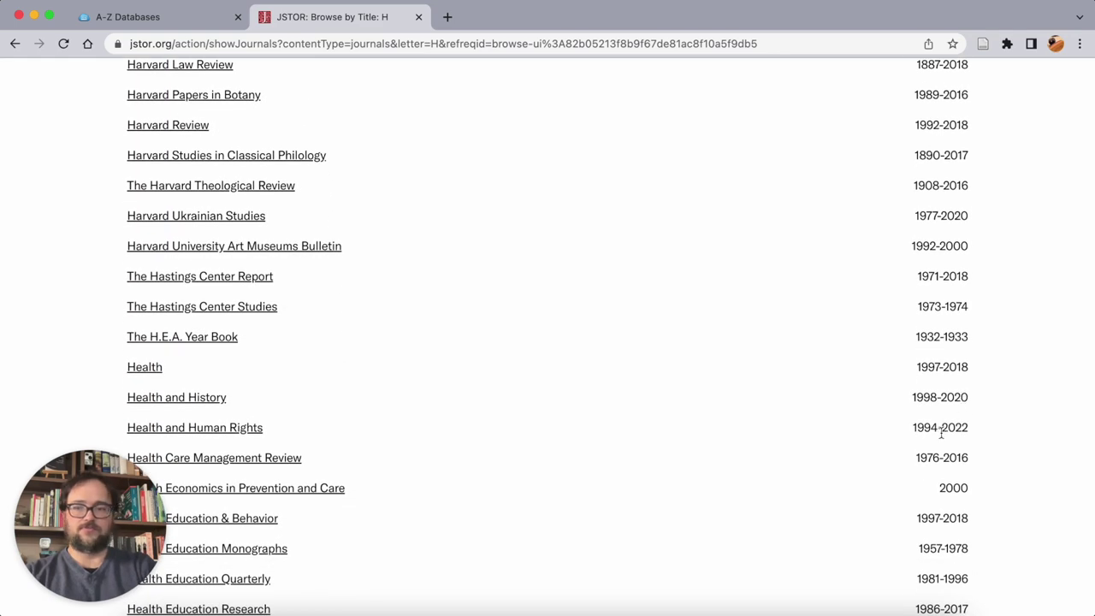
{"action": "scroll", "coordinate": [844, 435], "scroll_direction": "down", "scroll_amount": 2}
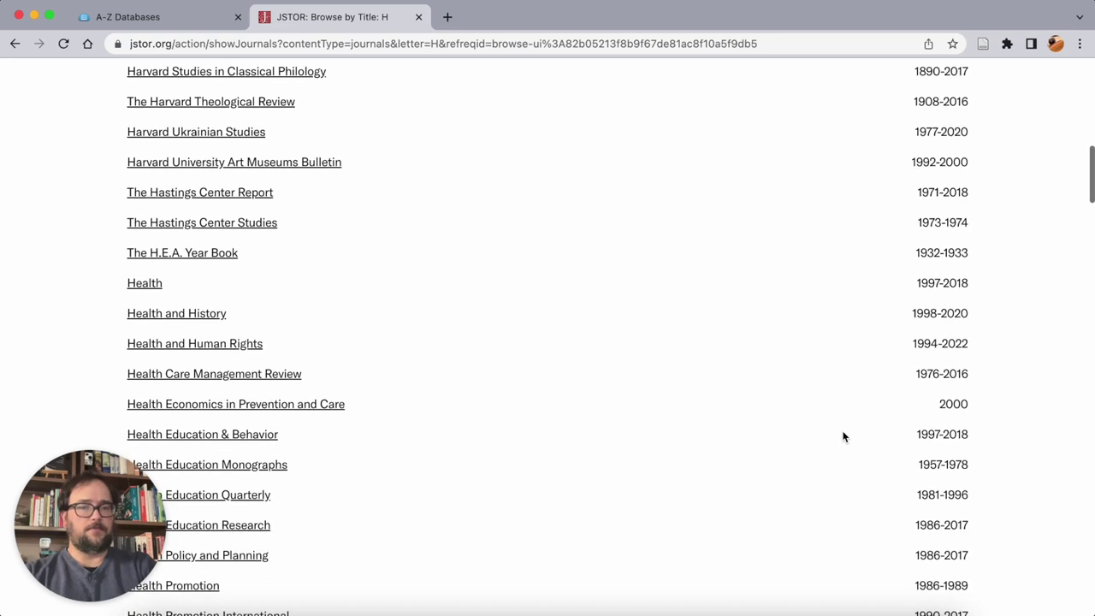
{"action": "scroll", "coordinate": [842, 436], "scroll_direction": "up", "scroll_amount": 2}
{"action": "scroll", "coordinate": [843, 437], "scroll_direction": "up", "scroll_amount": 15}
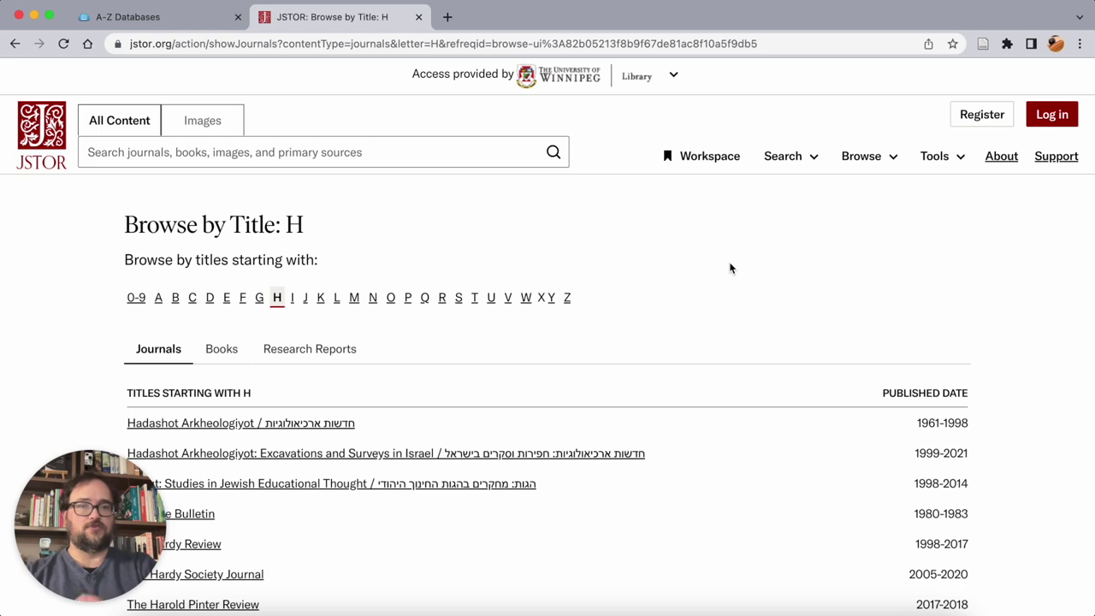
{"action": "scroll", "coordinate": [661, 279], "scroll_direction": "down", "scroll_amount": 1}
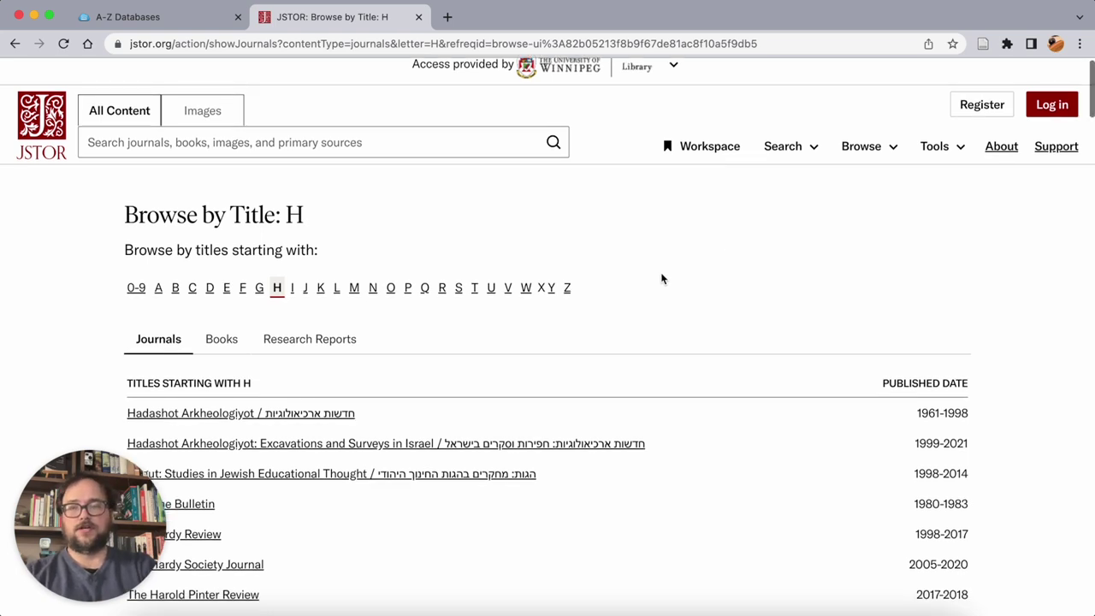
Go back from the title listings to JSTOR's Advanced Search page.
{"action": "left_click", "coordinate": [14, 44]}
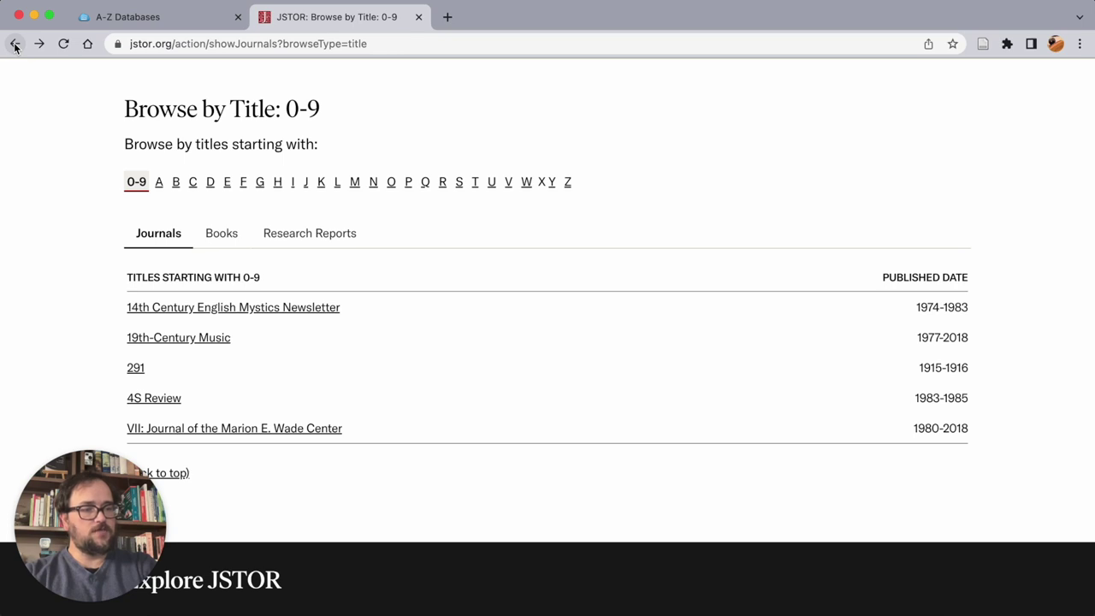
{"action": "left_click", "coordinate": [14, 44]}
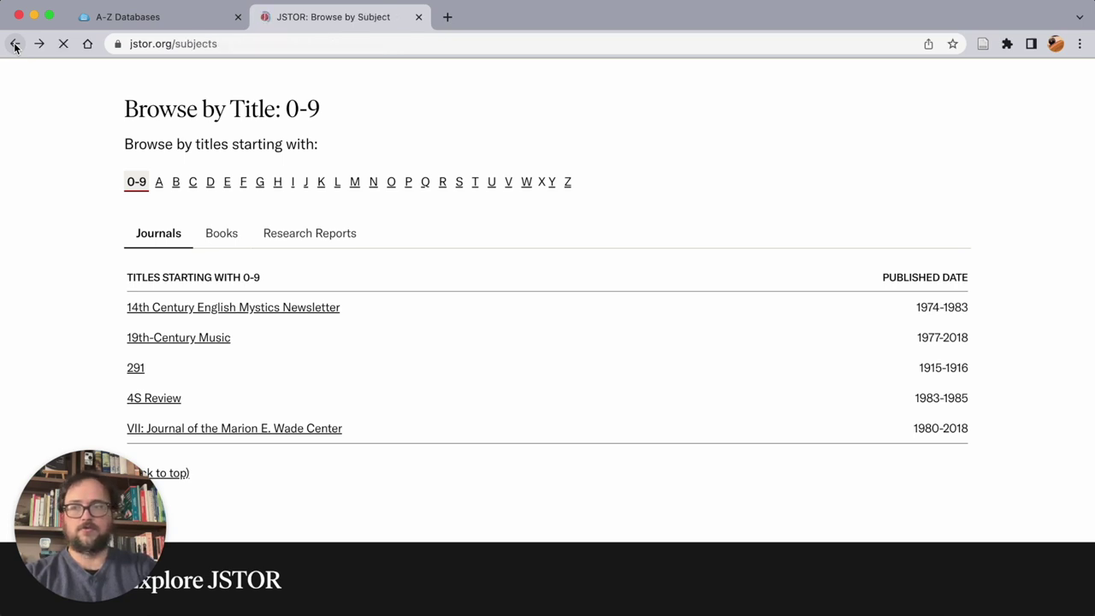
{"action": "left_click", "coordinate": [15, 44]}
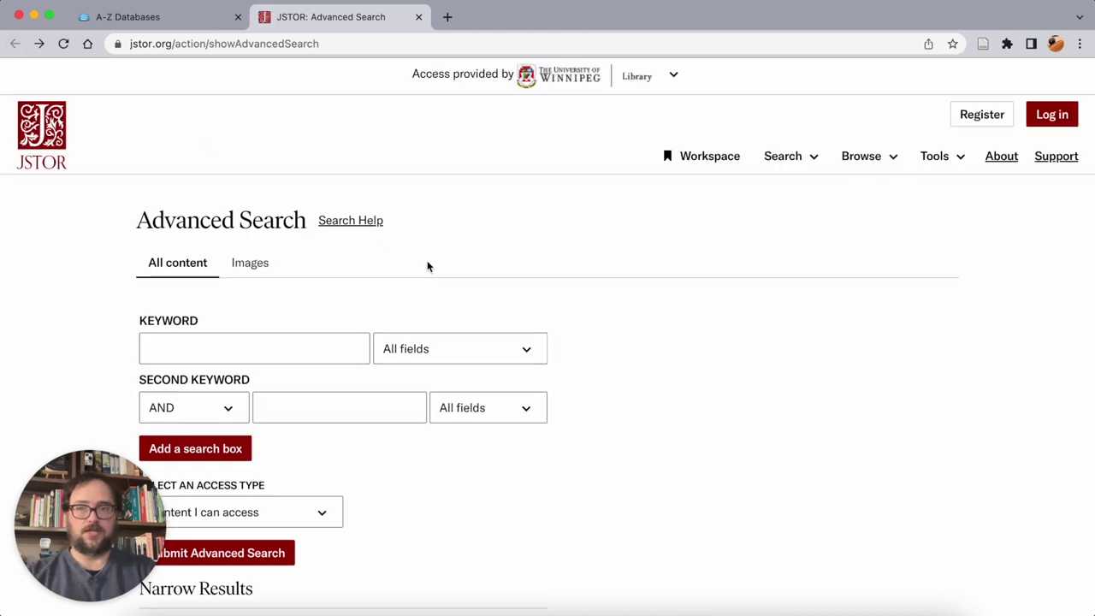
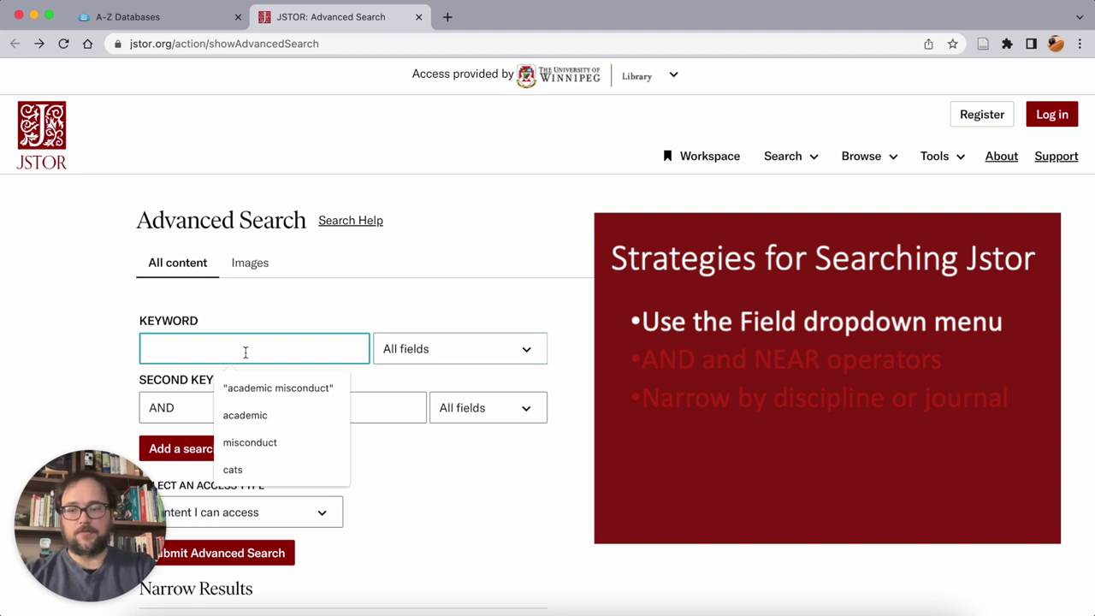
Run an advanced search for the exact phrase "academic misconduct" limited to the Item Title field.
{"action": "left_click", "coordinate": [270, 388]}
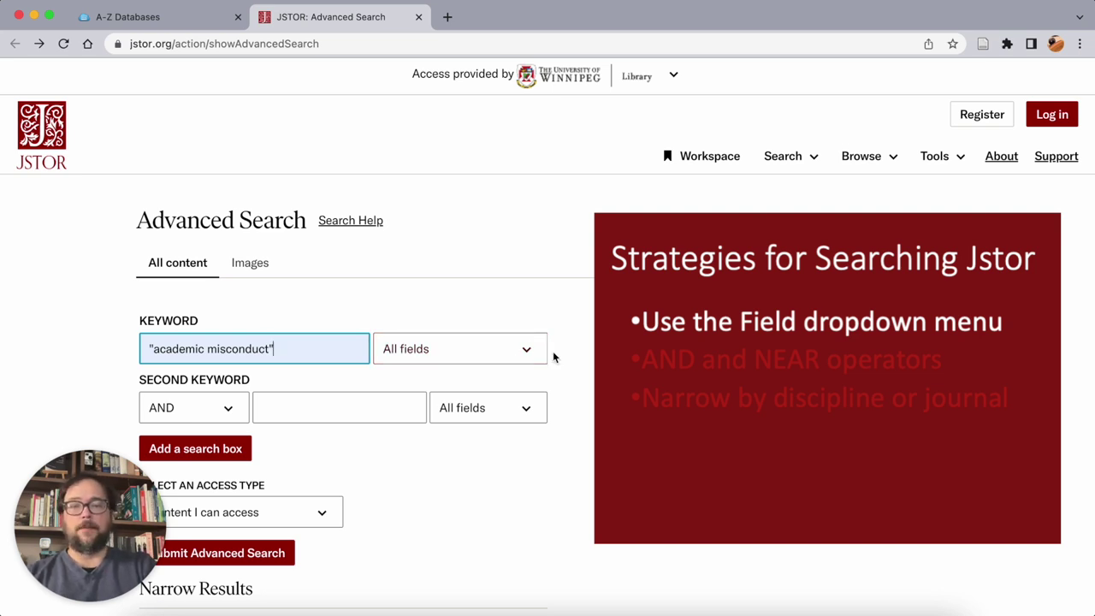
{"action": "left_click", "coordinate": [505, 346]}
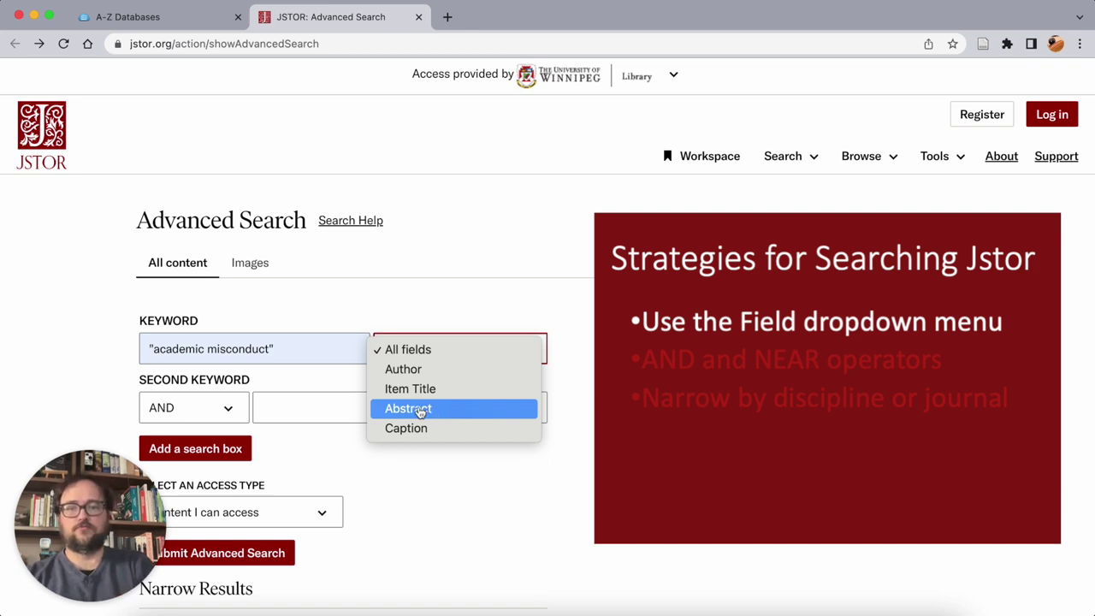
{"action": "left_click", "coordinate": [400, 389]}
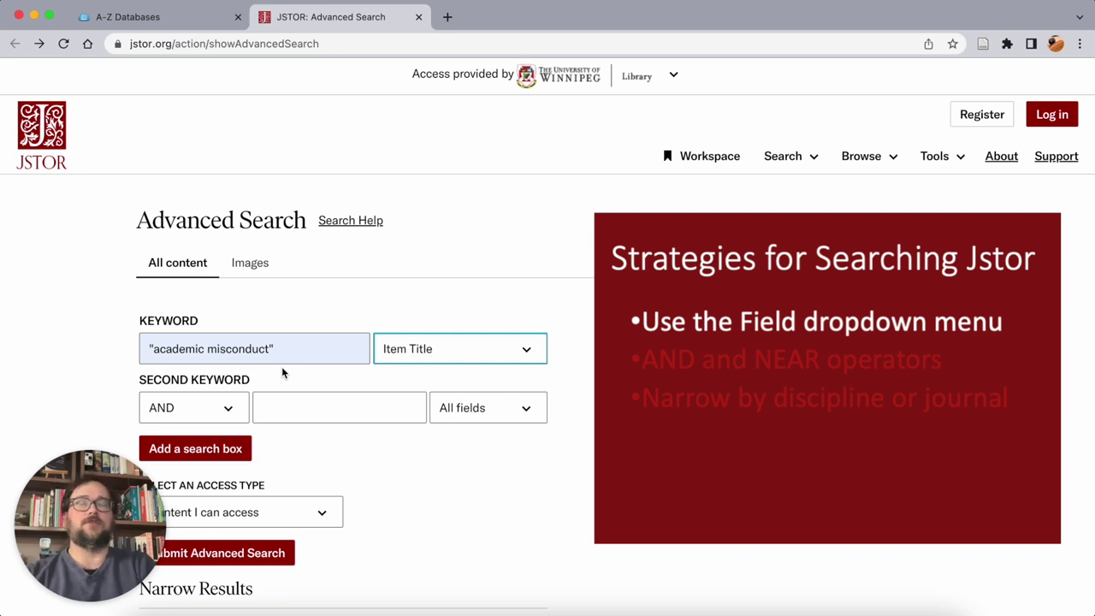
{"action": "scroll", "coordinate": [381, 469], "scroll_direction": "down", "scroll_amount": 1}
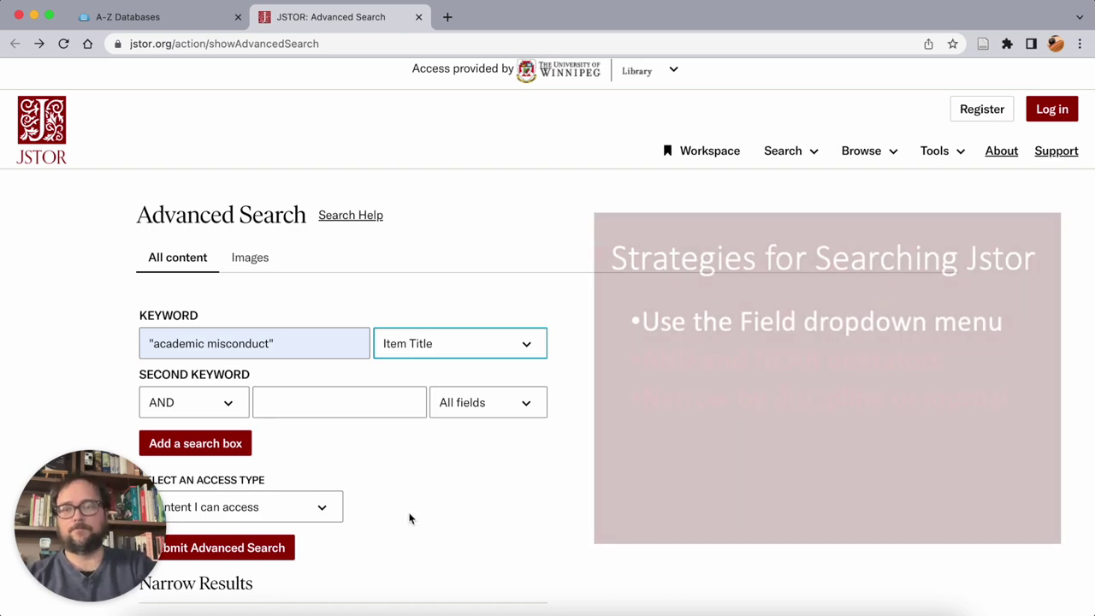
{"action": "scroll", "coordinate": [408, 516], "scroll_direction": "down", "scroll_amount": 2}
{"action": "left_click", "coordinate": [278, 517]}
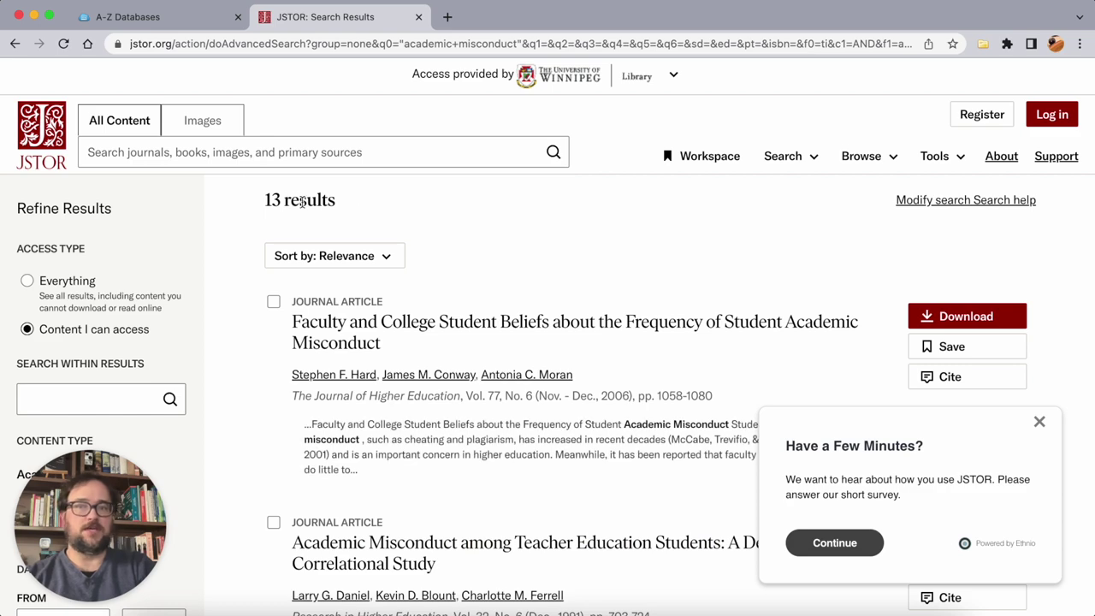
Look through the articles and book chapters found for "academic misconduct" and dismiss the survey invitation.
{"action": "scroll", "coordinate": [546, 343], "scroll_direction": "down", "scroll_amount": 1}
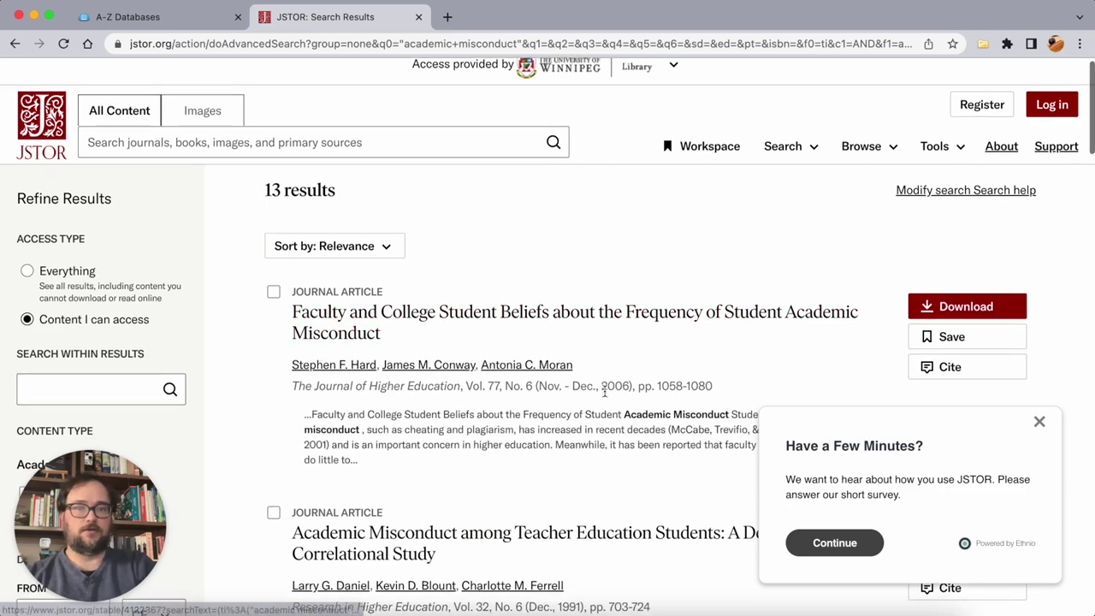
{"action": "scroll", "coordinate": [560, 390], "scroll_direction": "down", "scroll_amount": 5}
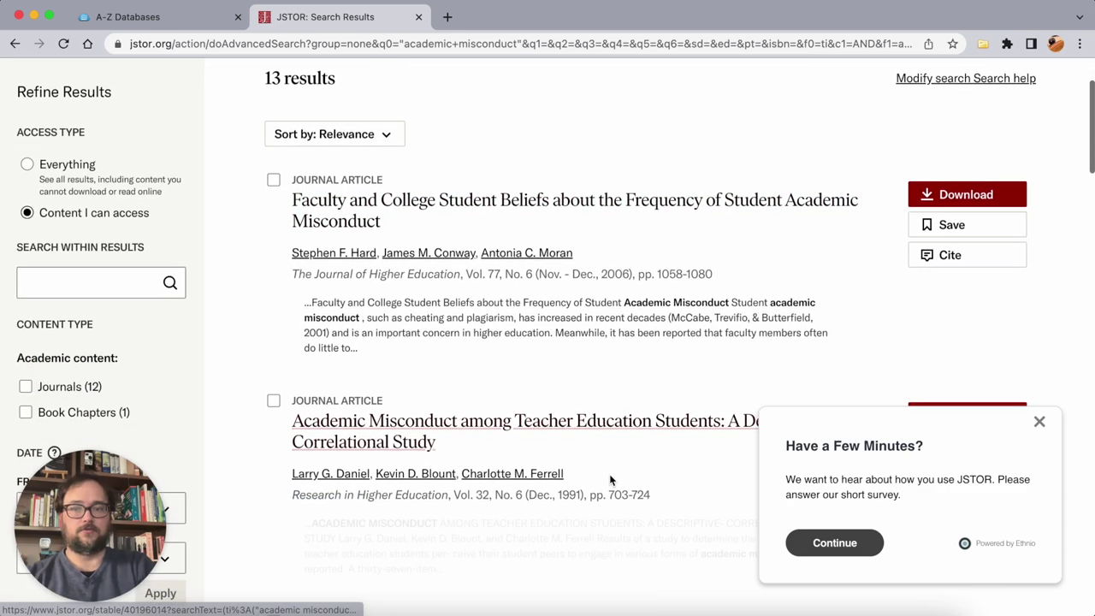
{"action": "scroll", "coordinate": [685, 376], "scroll_direction": "down", "scroll_amount": 8}
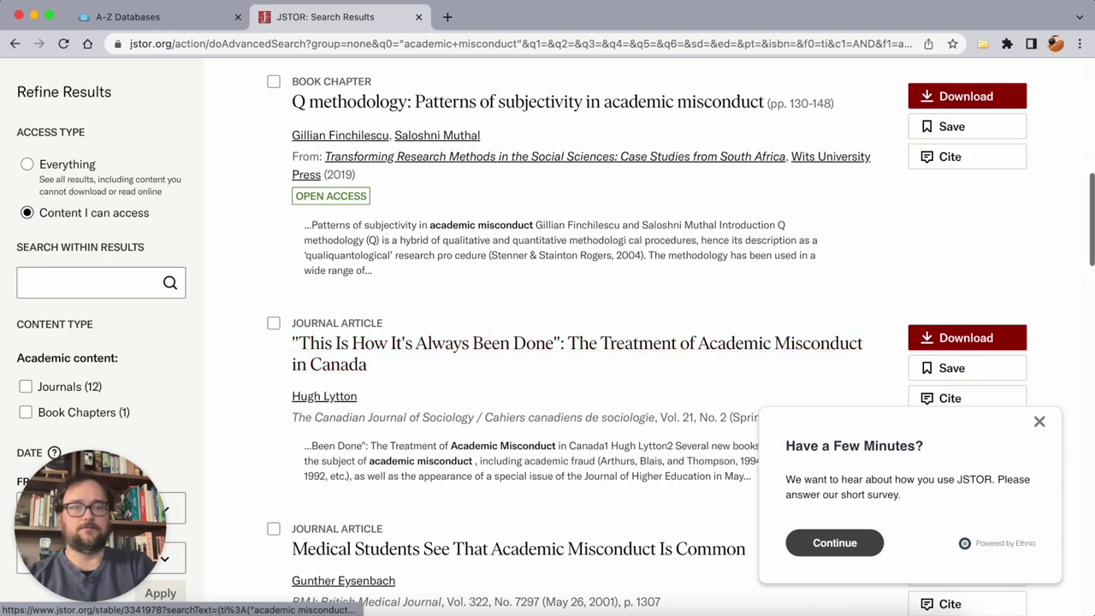
{"action": "left_click", "coordinate": [1039, 420]}
{"action": "scroll", "coordinate": [784, 267], "scroll_direction": "up", "scroll_amount": 3}
{"action": "scroll", "coordinate": [784, 268], "scroll_direction": "up", "scroll_amount": 5}
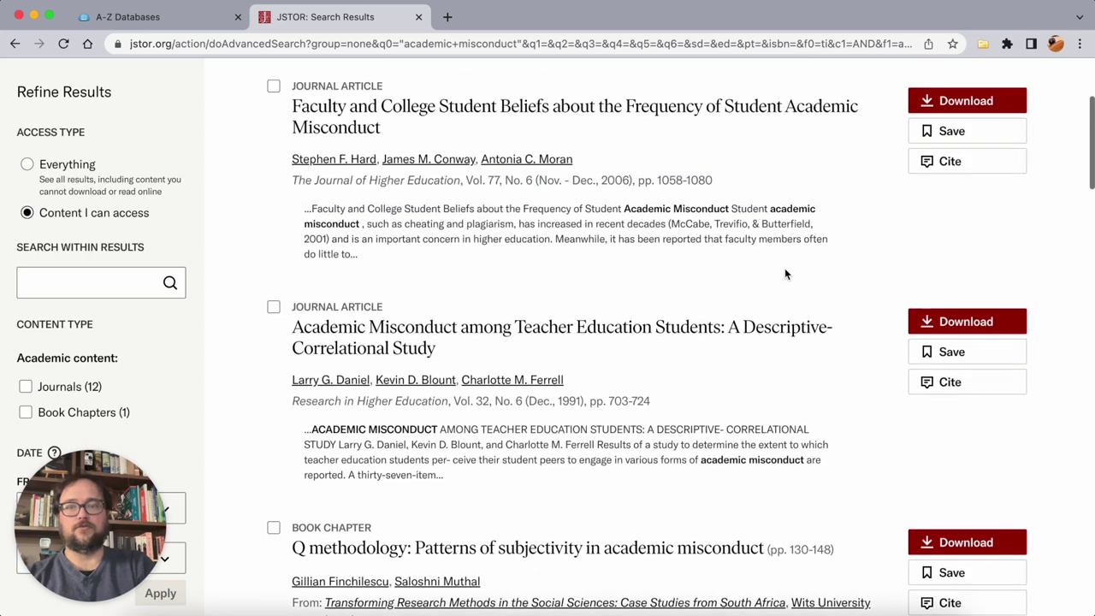
Return from the search results to a blank Advanced Search form.
{"action": "left_click", "coordinate": [15, 42]}
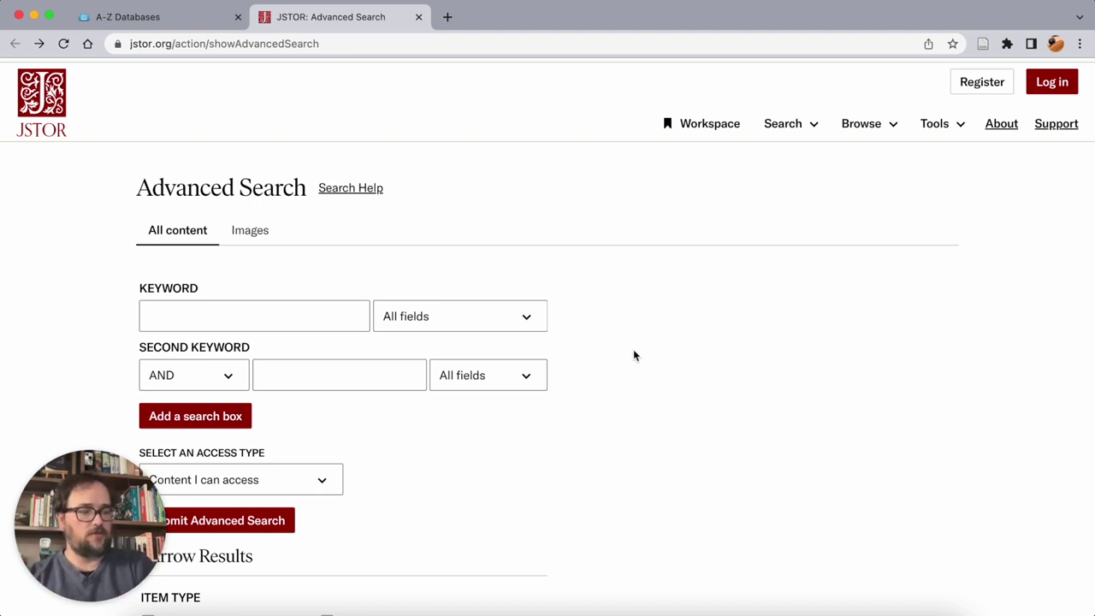
{"action": "scroll", "coordinate": [595, 475], "scroll_direction": "up", "scroll_amount": 1}
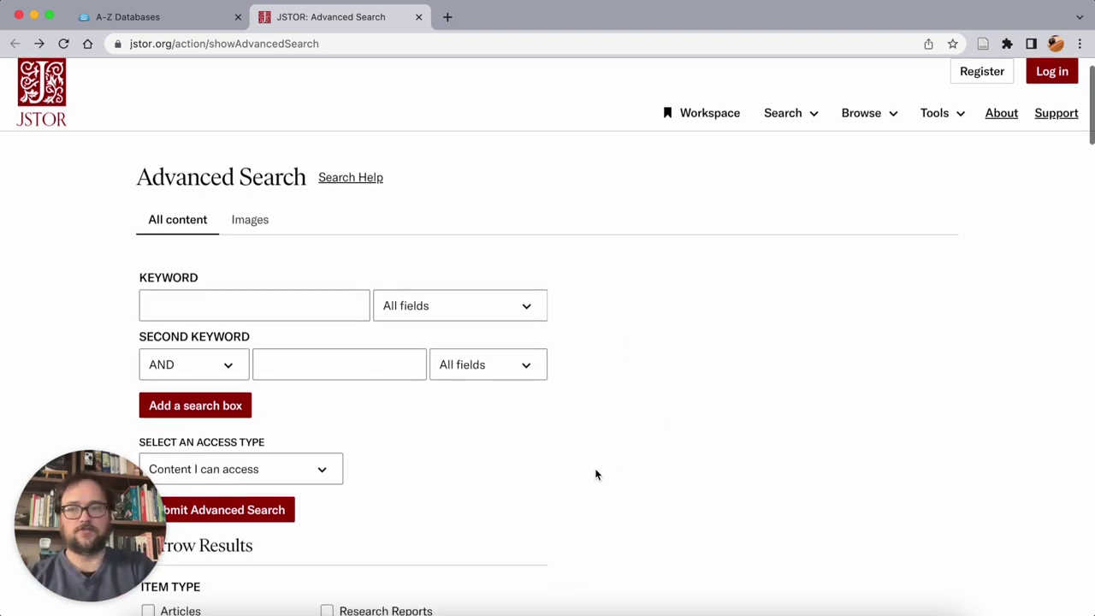
{"action": "left_click", "coordinate": [293, 324]}
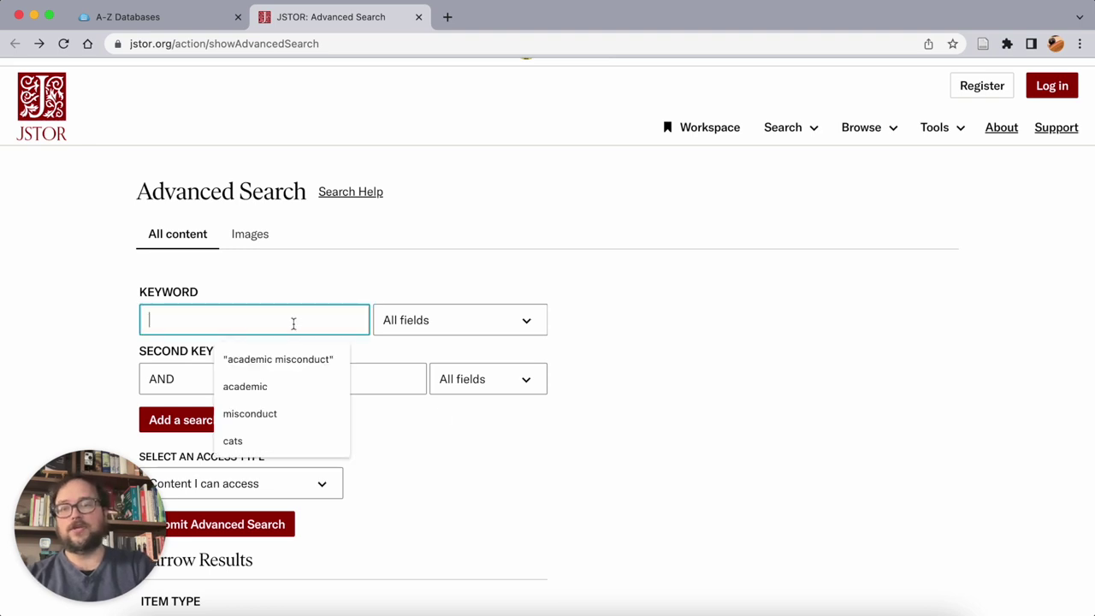
{"action": "left_click", "coordinate": [100, 326]}
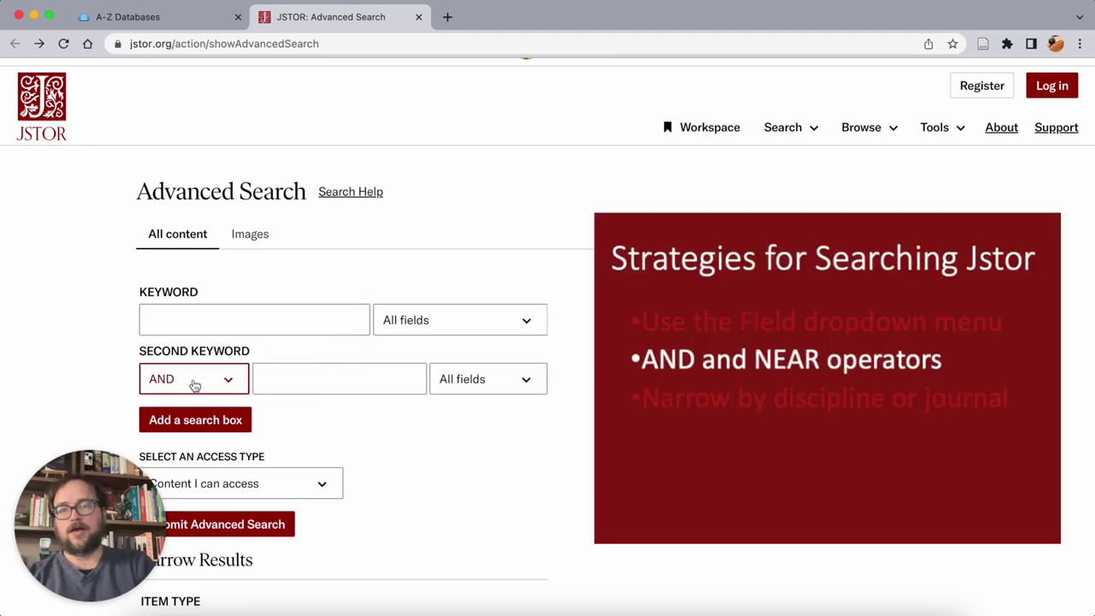
Examine the operator choices for combining the first and second keywords, and the two keyword boxes they connect.
{"action": "left_click", "coordinate": [195, 382]}
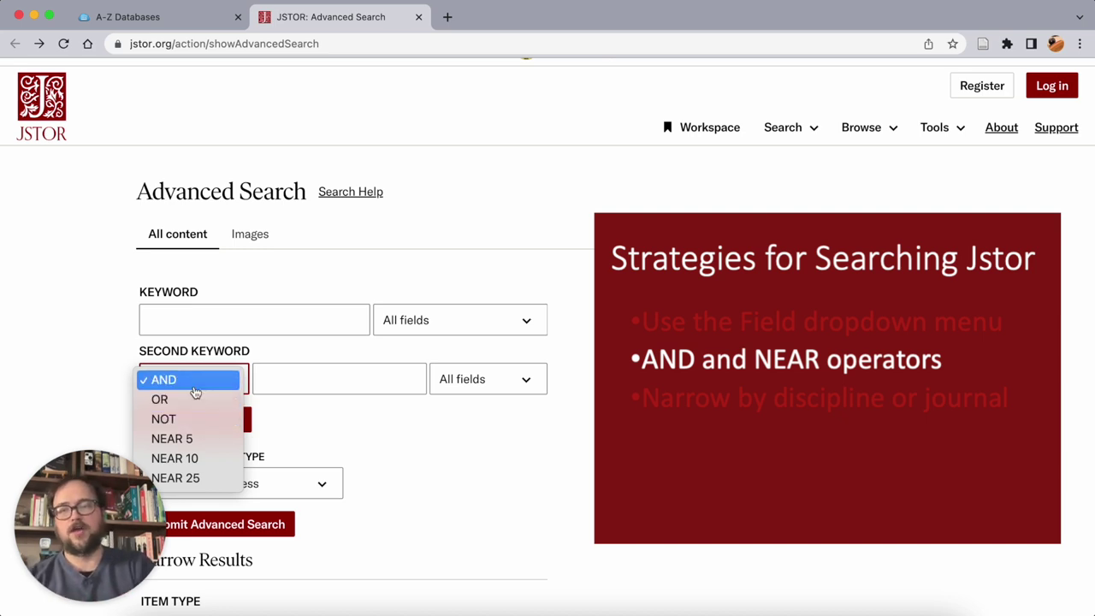
{"action": "left_click", "coordinate": [182, 388]}
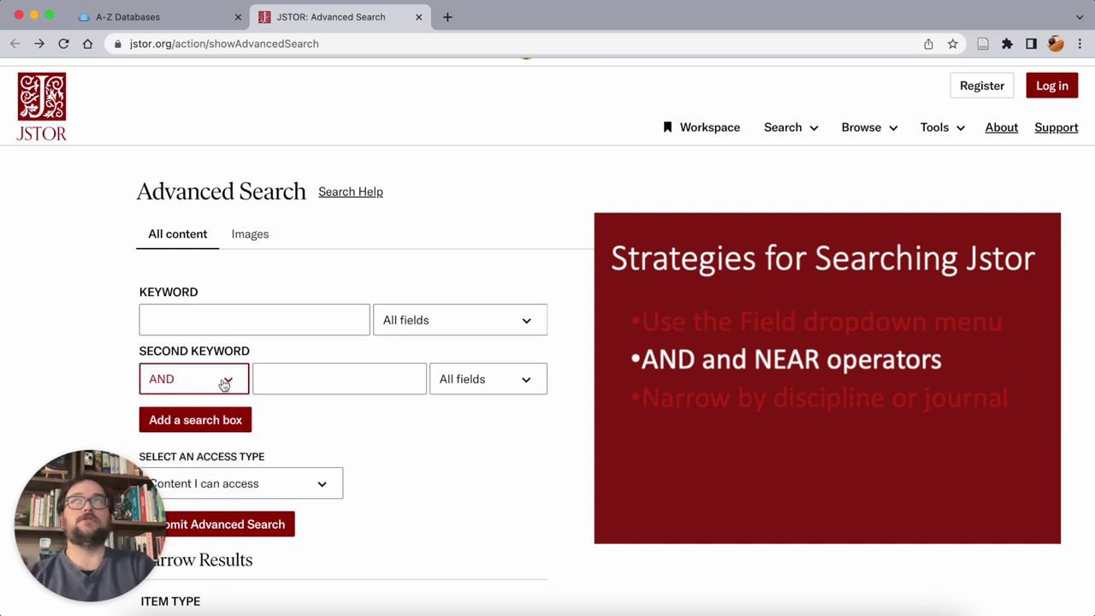
{"action": "left_click", "coordinate": [202, 323]}
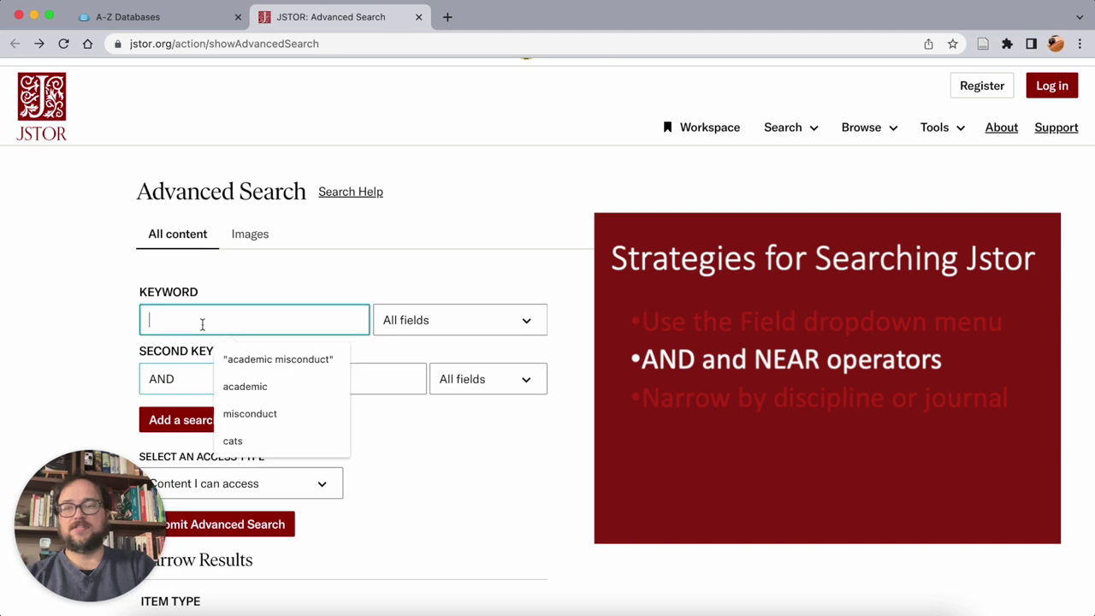
{"action": "left_click", "coordinate": [364, 380]}
{"action": "left_click", "coordinate": [209, 313]}
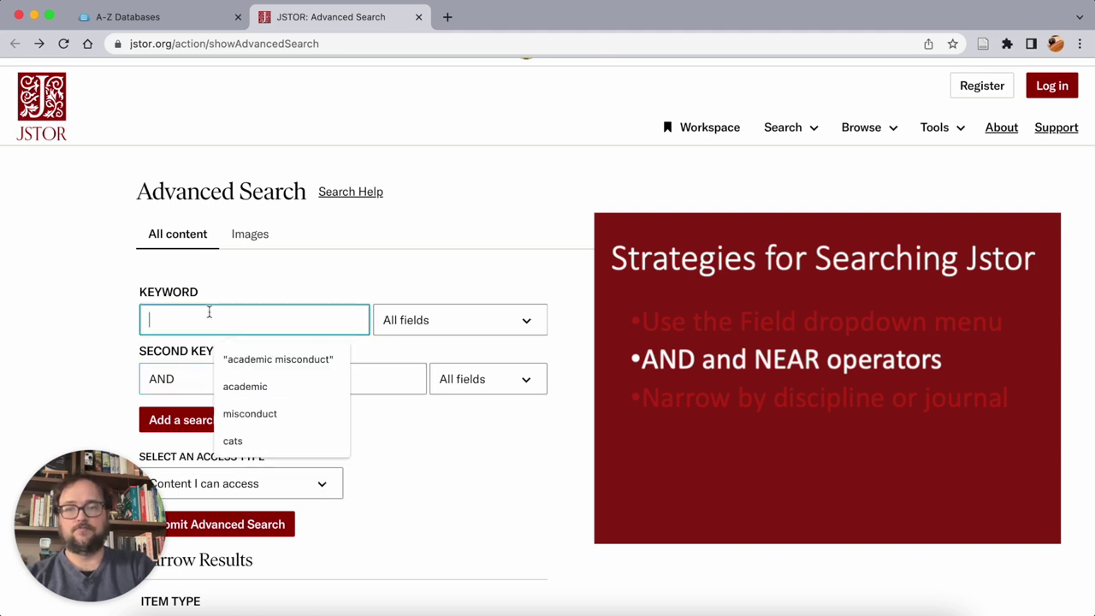
{"action": "left_click", "coordinate": [281, 298]}
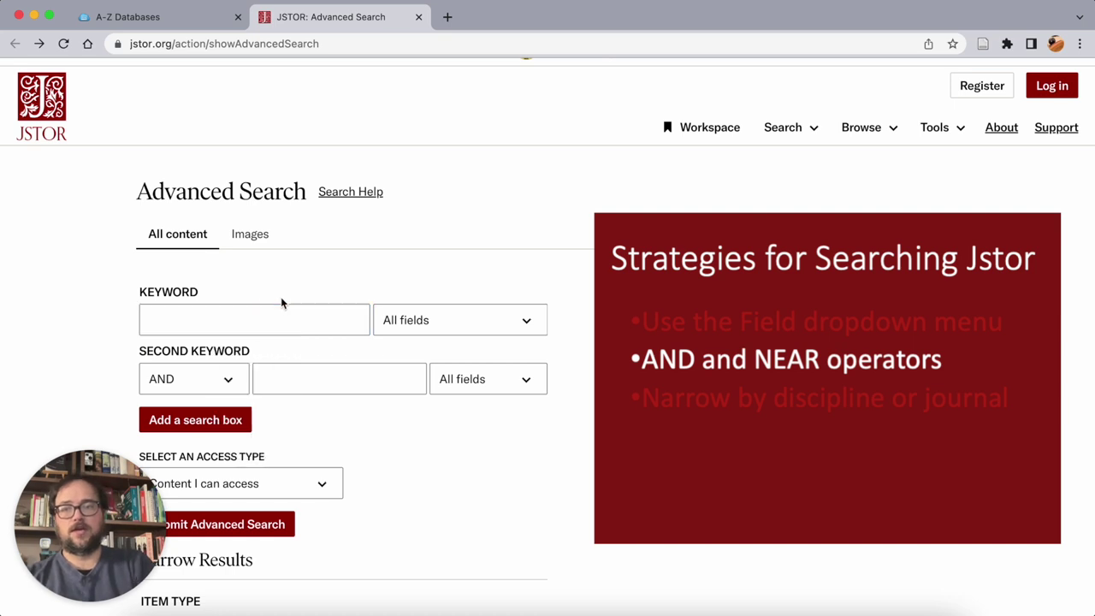
{"action": "left_click", "coordinate": [225, 383]}
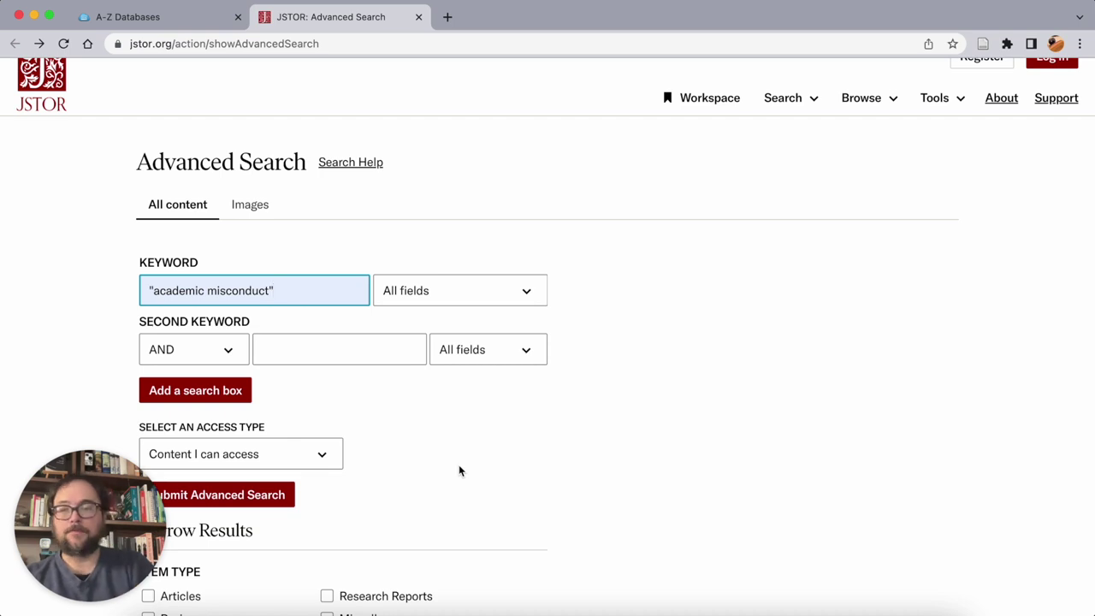
Review the Narrow Results options for item type, language, publication date, journal or book title, and ISBN.
{"action": "scroll", "coordinate": [457, 457], "scroll_direction": "down", "scroll_amount": 9}
{"action": "scroll", "coordinate": [457, 460], "scroll_direction": "down", "scroll_amount": 1}
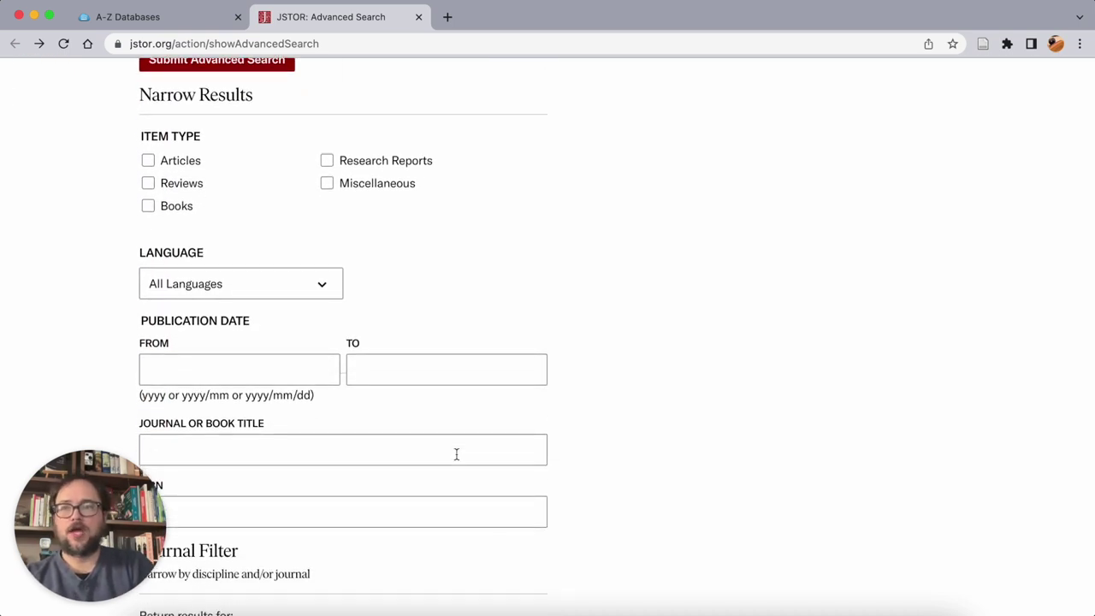
{"action": "scroll", "coordinate": [621, 305], "scroll_direction": "down", "scroll_amount": 1}
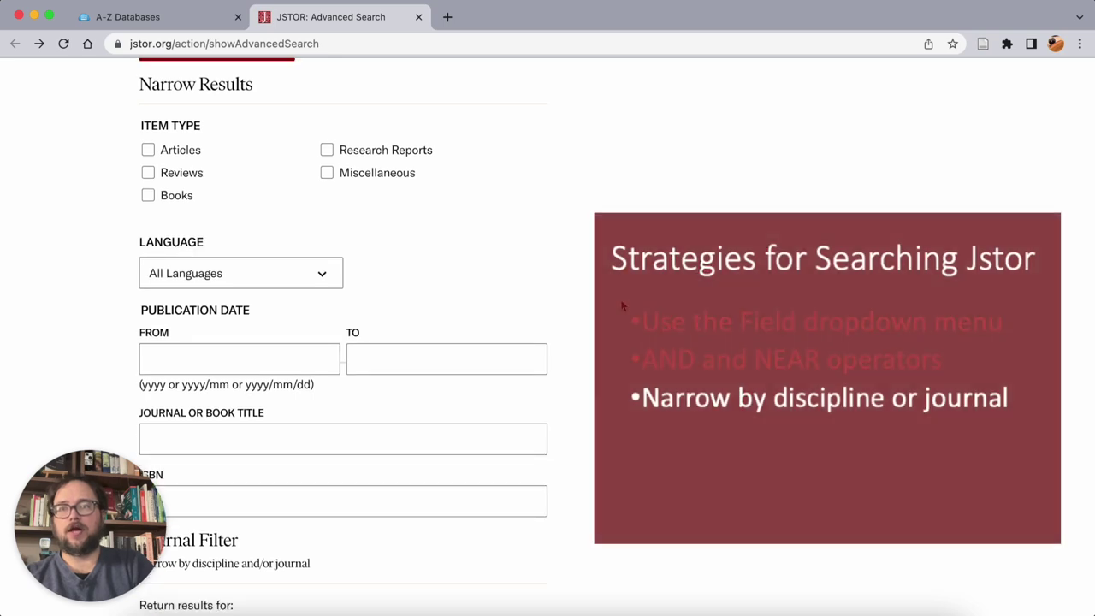
{"action": "scroll", "coordinate": [460, 214], "scroll_direction": "down", "scroll_amount": 1}
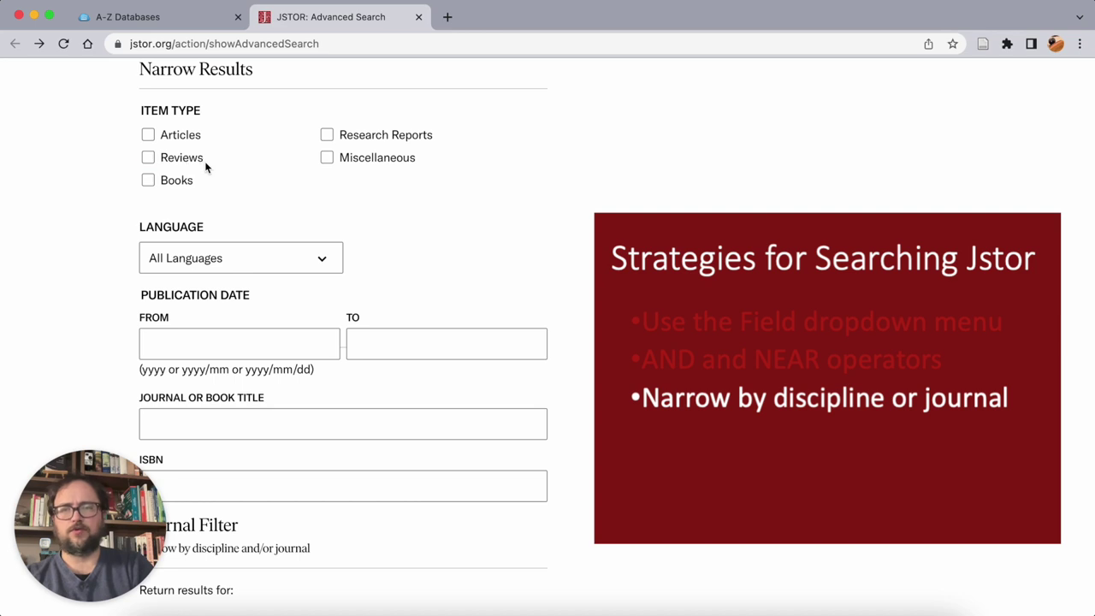
{"action": "scroll", "coordinate": [426, 200], "scroll_direction": "down", "scroll_amount": 1}
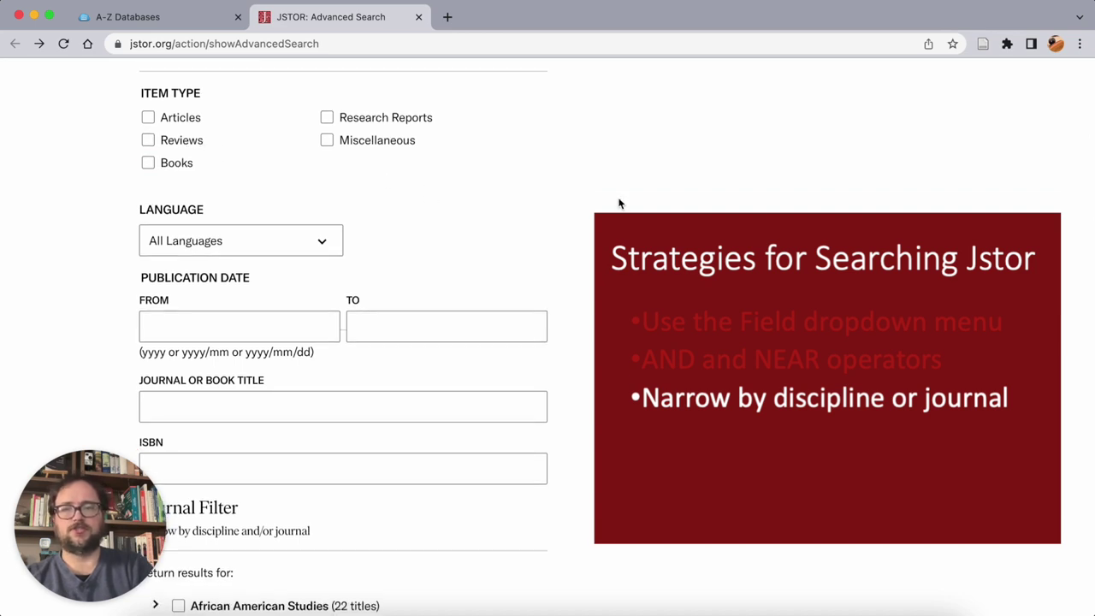
{"action": "scroll", "coordinate": [298, 129], "scroll_direction": "down", "scroll_amount": 1}
{"action": "scroll", "coordinate": [584, 192], "scroll_direction": "down", "scroll_amount": 1}
{"action": "scroll", "coordinate": [583, 191], "scroll_direction": "down", "scroll_amount": 1}
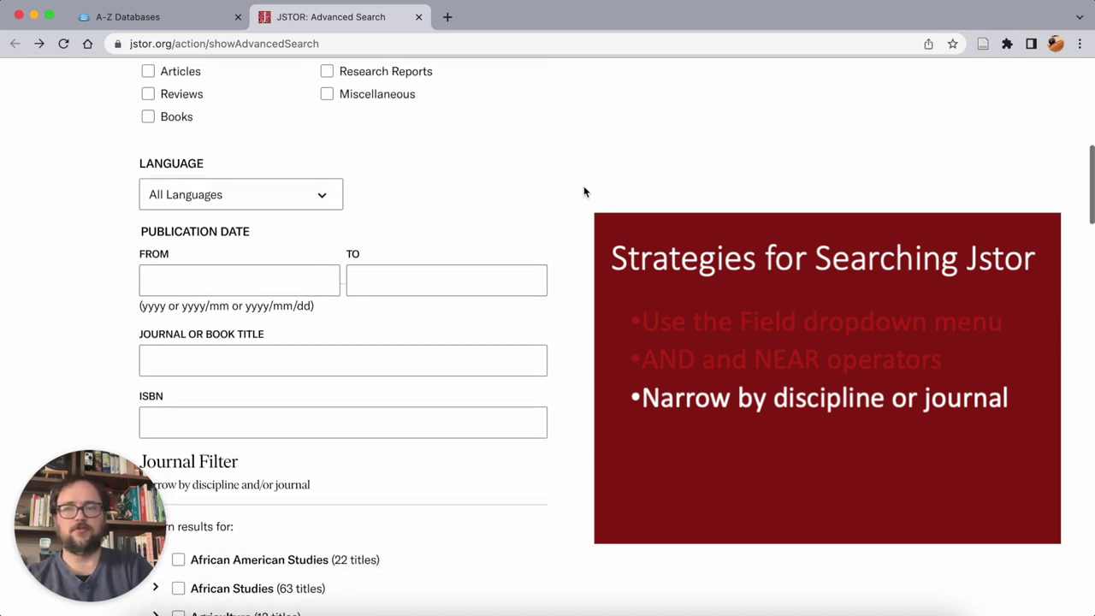
{"action": "scroll", "coordinate": [491, 278], "scroll_direction": "down", "scroll_amount": 5}
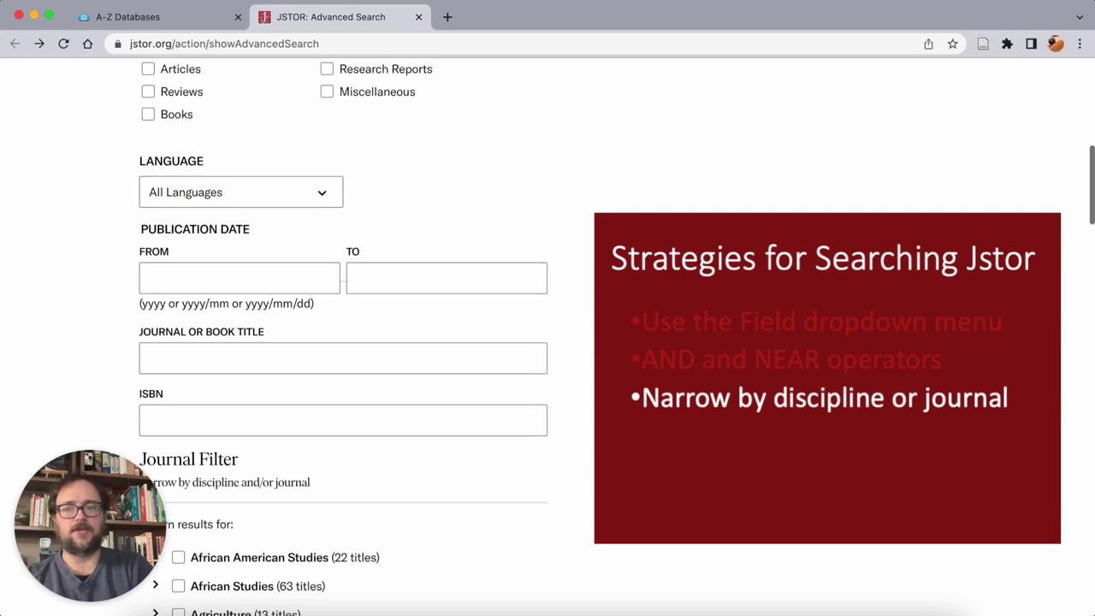
Look through the Journal Filter's list of disciplines to find Education.
{"action": "scroll", "coordinate": [540, 340], "scroll_direction": "down", "scroll_amount": 3}
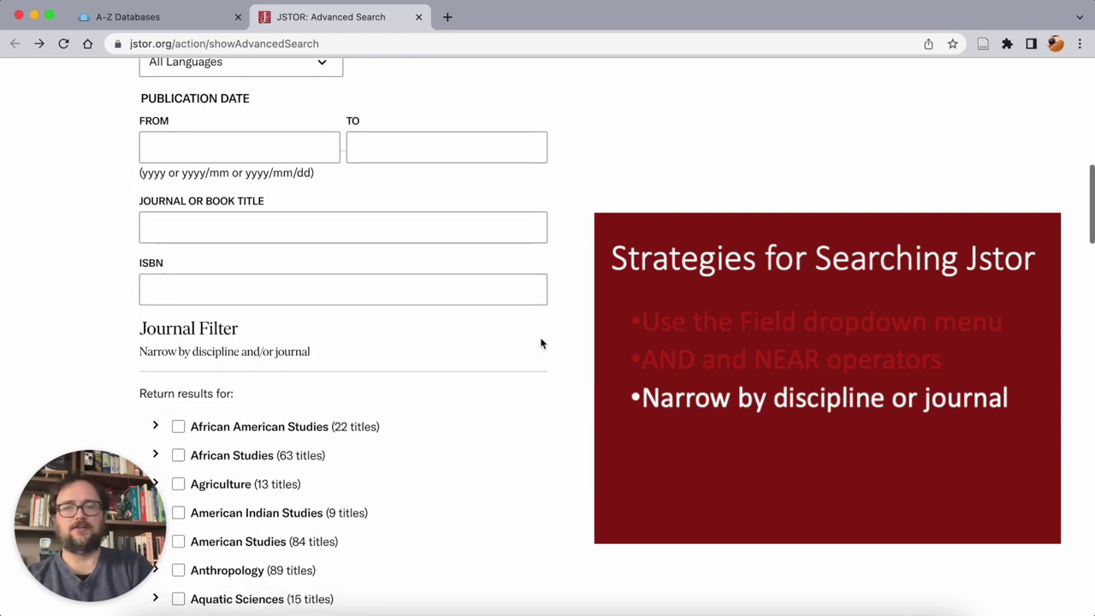
{"action": "scroll", "coordinate": [508, 301], "scroll_direction": "down", "scroll_amount": 3}
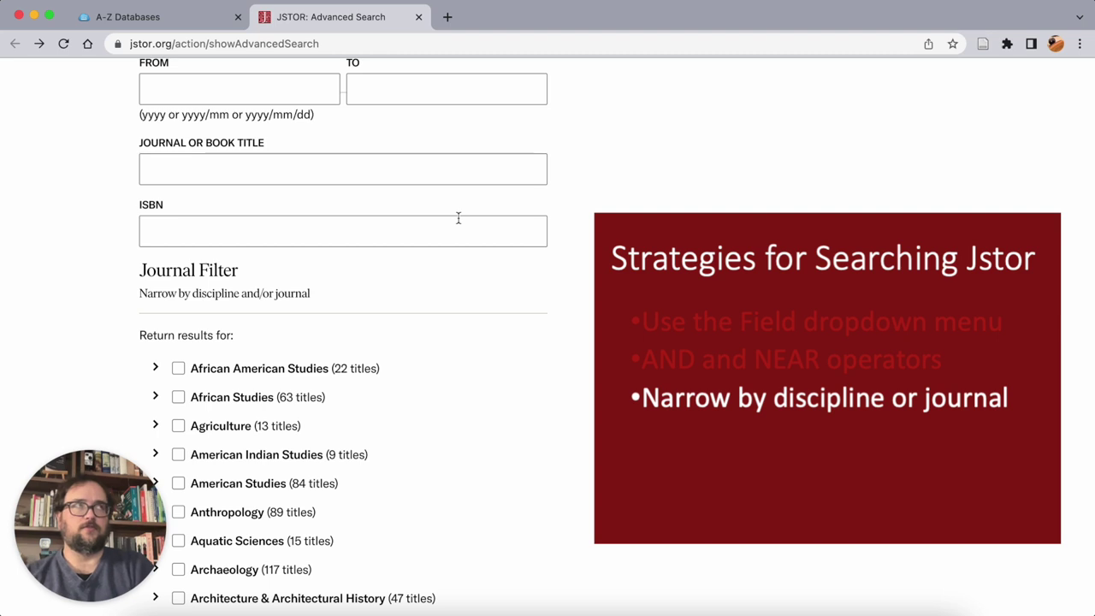
{"action": "scroll", "coordinate": [563, 265], "scroll_direction": "down", "scroll_amount": 3}
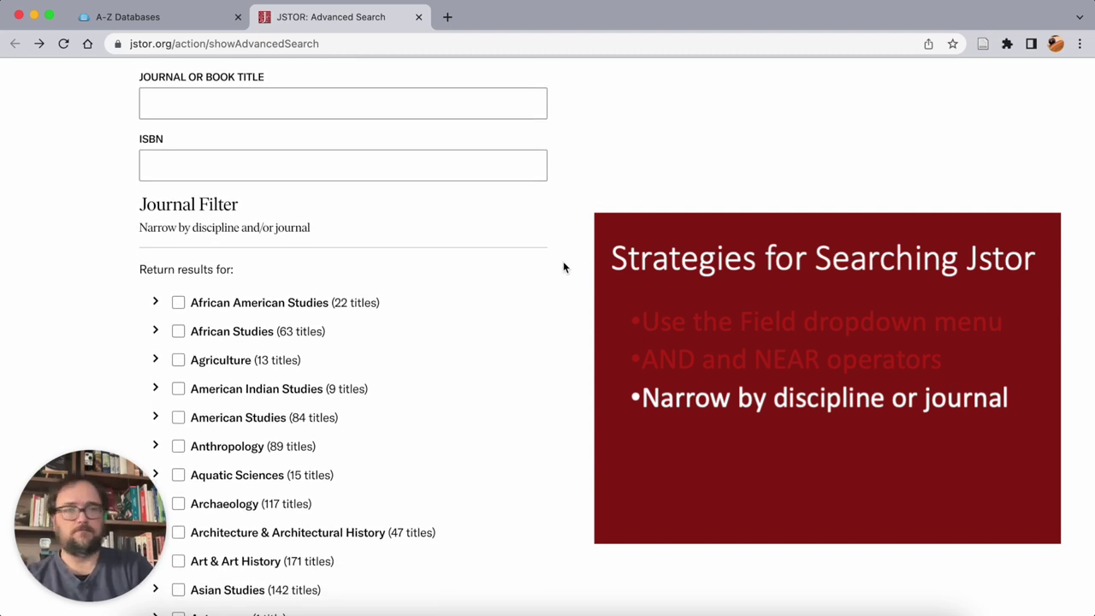
{"action": "scroll", "coordinate": [563, 262], "scroll_direction": "down", "scroll_amount": 4}
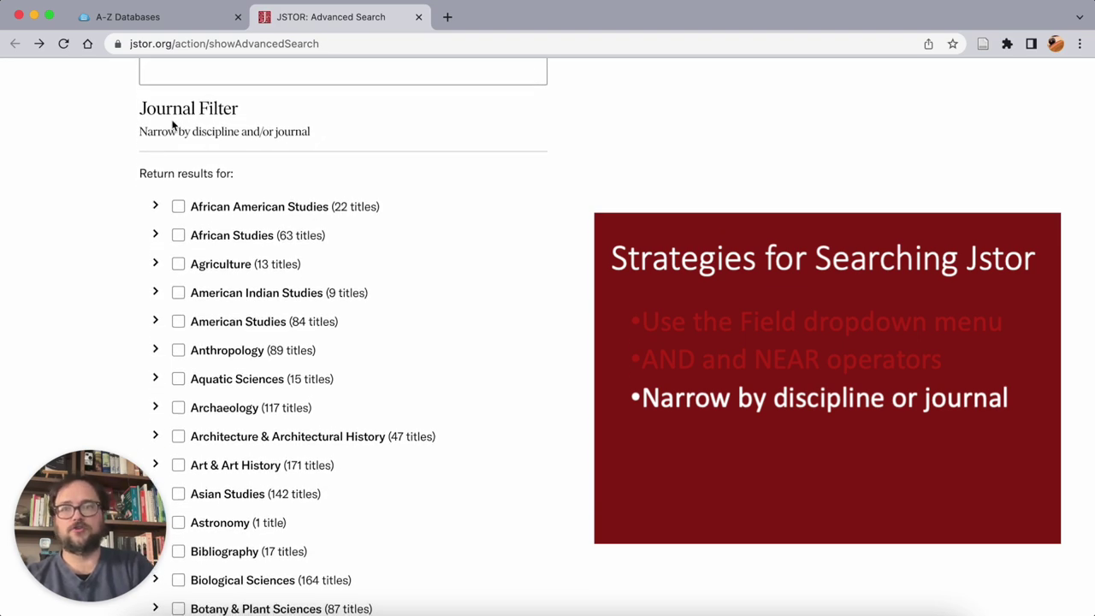
{"action": "scroll", "coordinate": [564, 288], "scroll_direction": "down", "scroll_amount": 1}
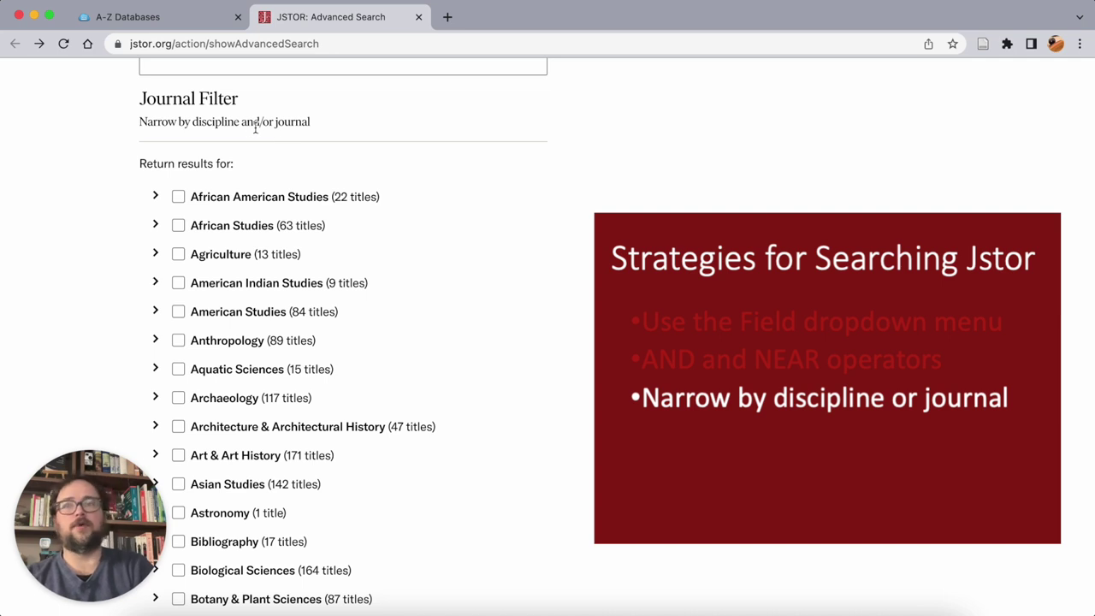
{"action": "scroll", "coordinate": [494, 228], "scroll_direction": "down", "scroll_amount": 2}
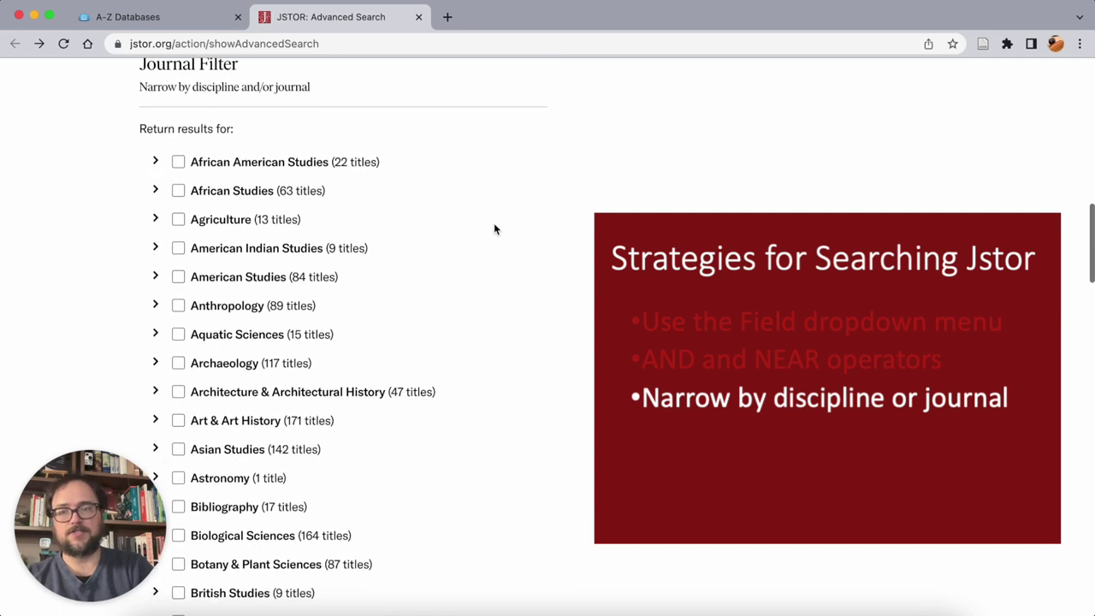
{"action": "scroll", "coordinate": [494, 228], "scroll_direction": "down", "scroll_amount": 3}
{"action": "scroll", "coordinate": [554, 382], "scroll_direction": "down", "scroll_amount": 10}
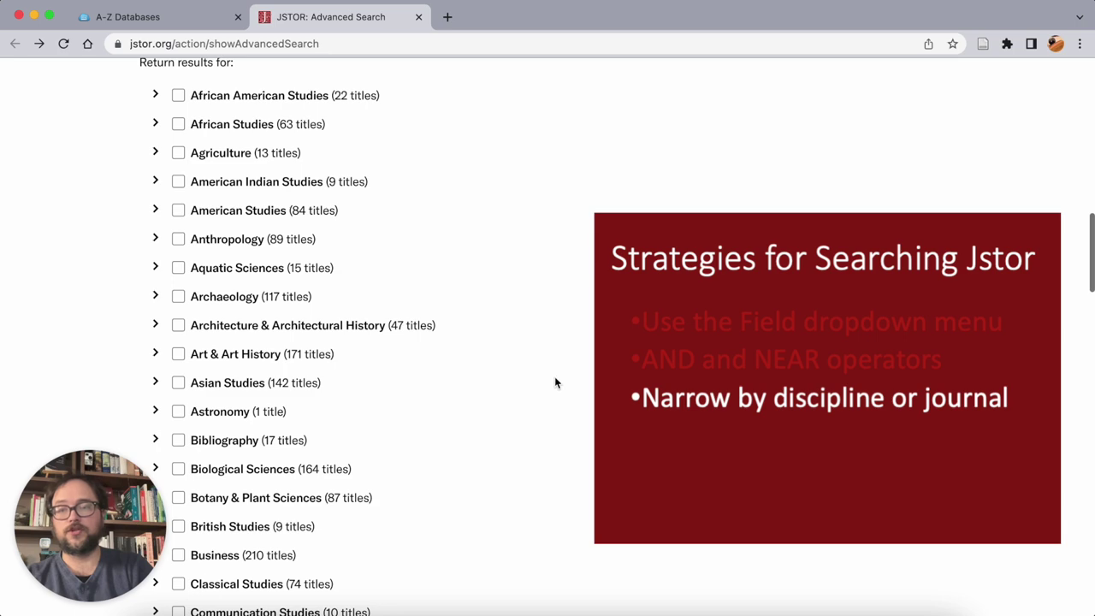
{"action": "scroll", "coordinate": [554, 382], "scroll_direction": "down", "scroll_amount": 9}
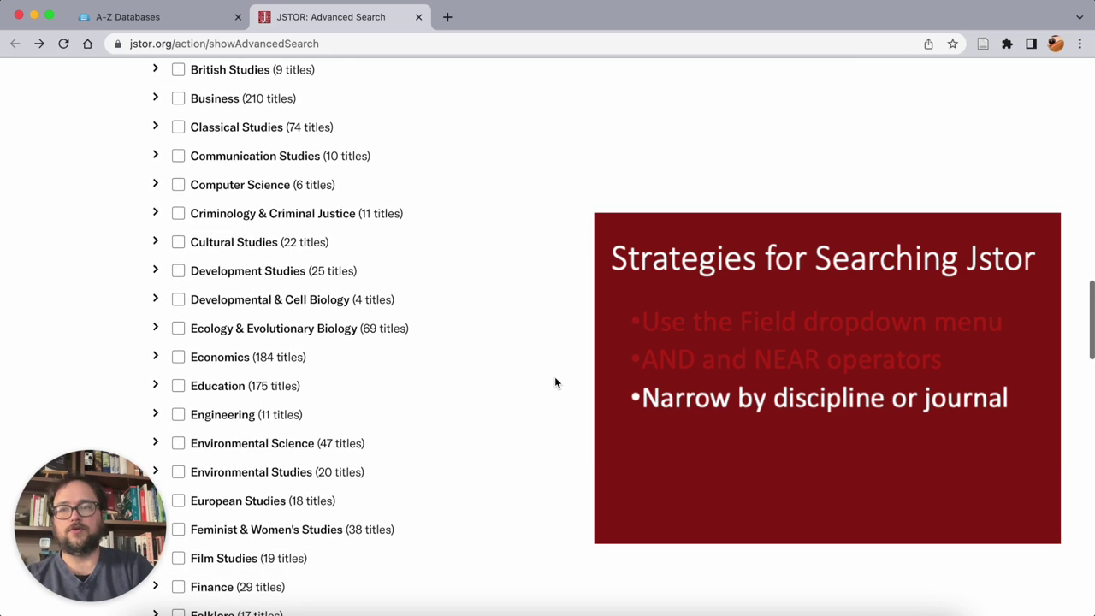
{"action": "scroll", "coordinate": [555, 382], "scroll_direction": "down", "scroll_amount": 4}
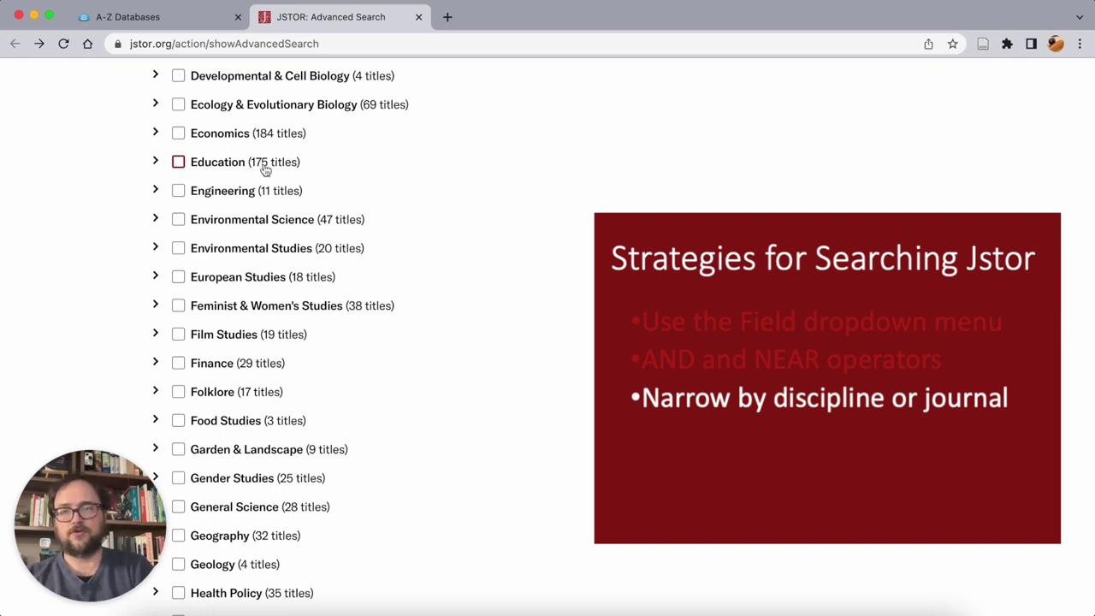
Expand the Education discipline in the Journal Filter and look through its individual journal titles.
{"action": "left_click", "coordinate": [155, 162]}
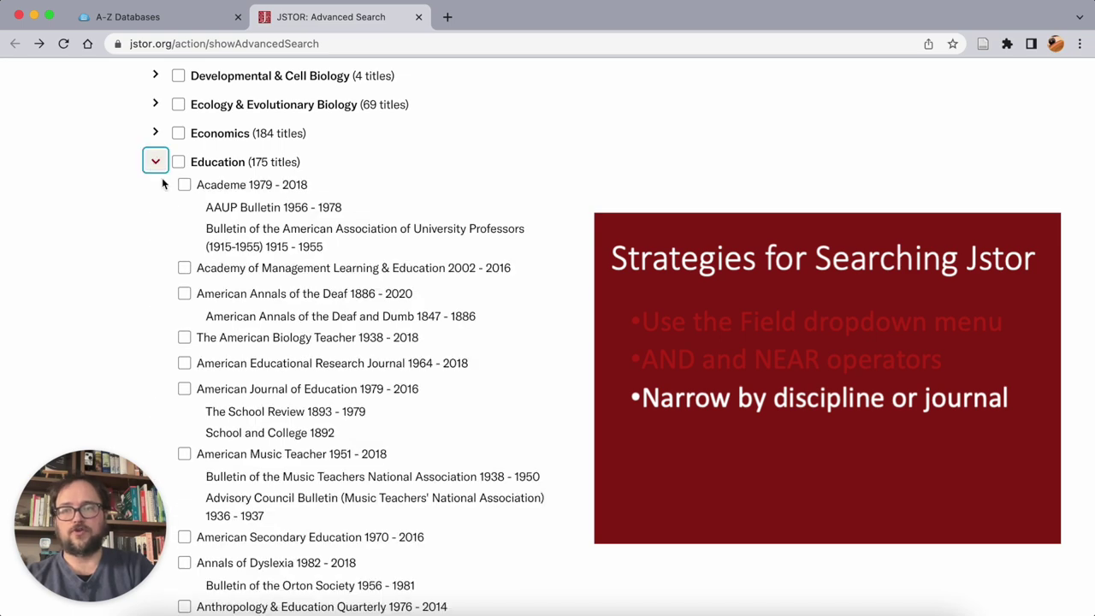
{"action": "scroll", "coordinate": [299, 328], "scroll_direction": "down", "scroll_amount": 2}
{"action": "scroll", "coordinate": [332, 329], "scroll_direction": "down", "scroll_amount": 5}
{"action": "scroll", "coordinate": [333, 327], "scroll_direction": "up", "scroll_amount": 5}
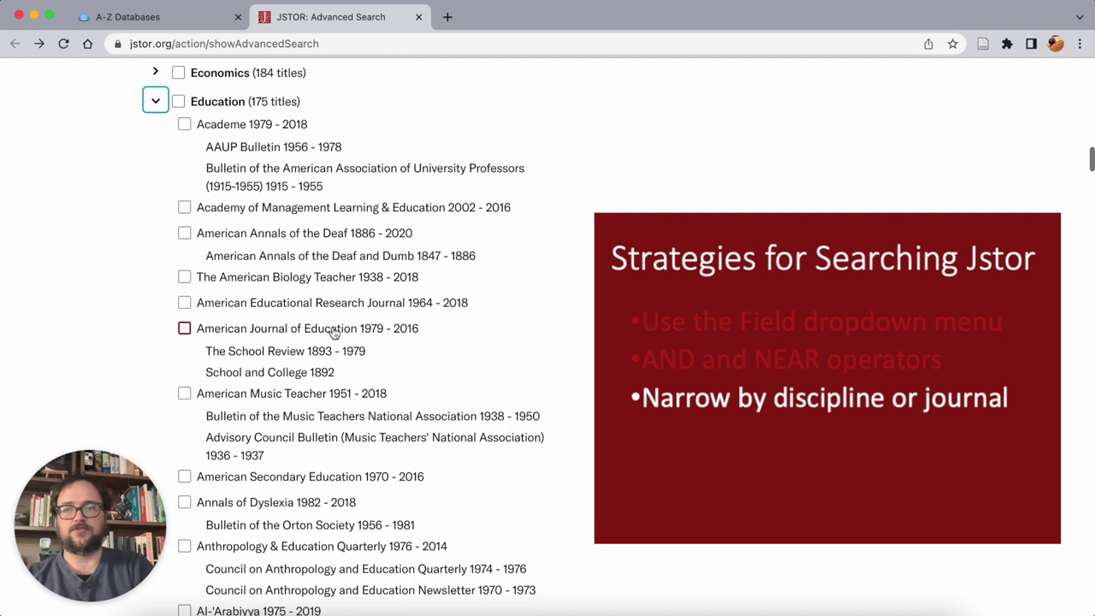
{"action": "scroll", "coordinate": [333, 332], "scroll_direction": "up", "scroll_amount": 1}
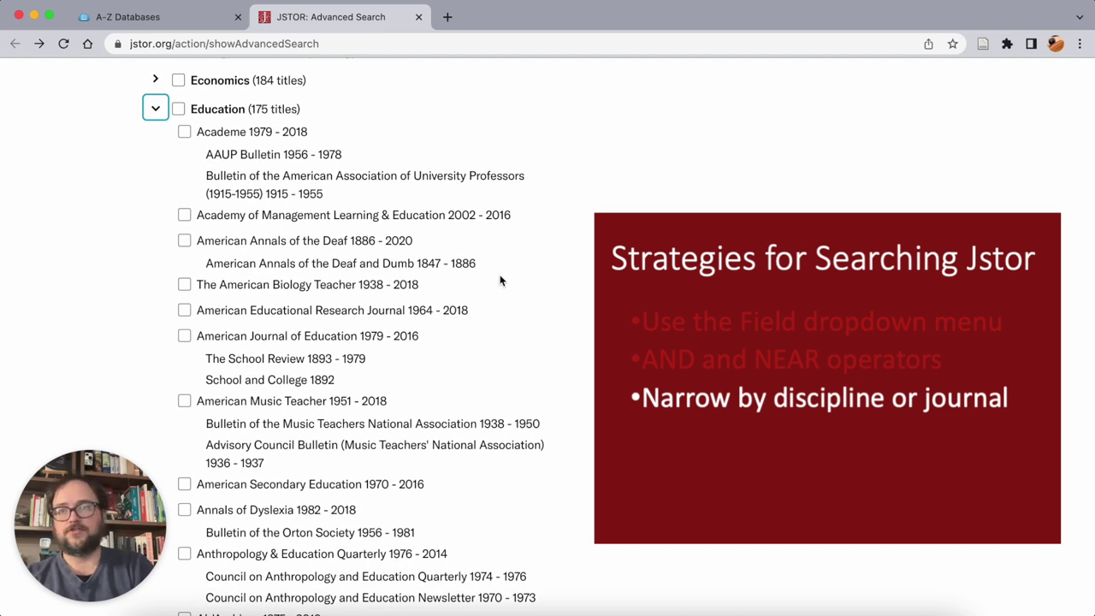
{"action": "scroll", "coordinate": [342, 214], "scroll_direction": "down", "scroll_amount": 1}
{"action": "scroll", "coordinate": [196, 145], "scroll_direction": "up", "scroll_amount": 1}
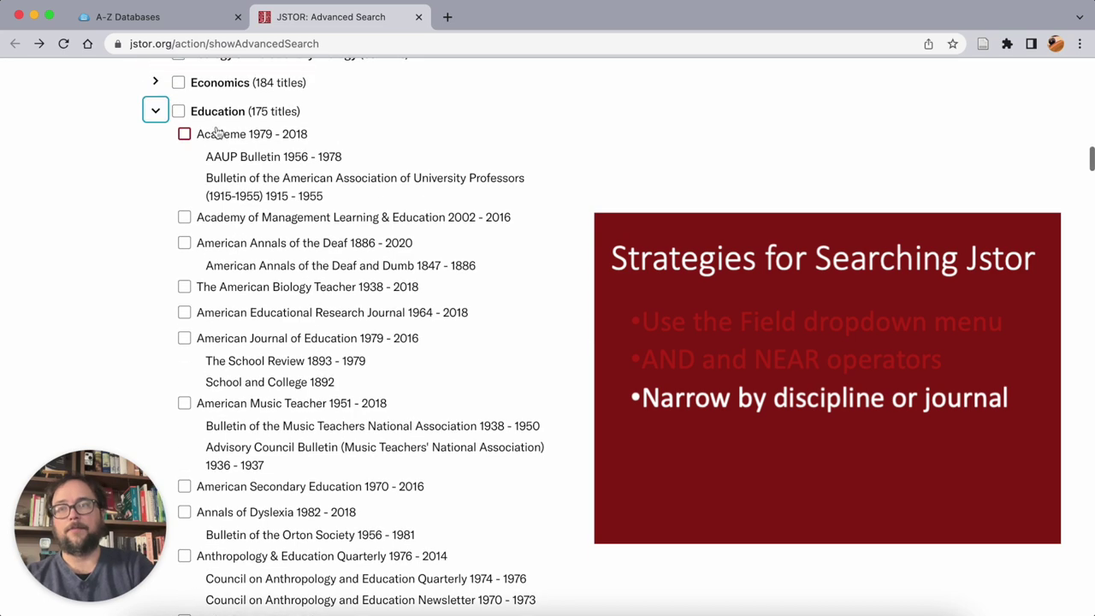
Limit the search to all journals in the Education discipline and collapse its title list.
{"action": "left_click", "coordinate": [179, 112]}
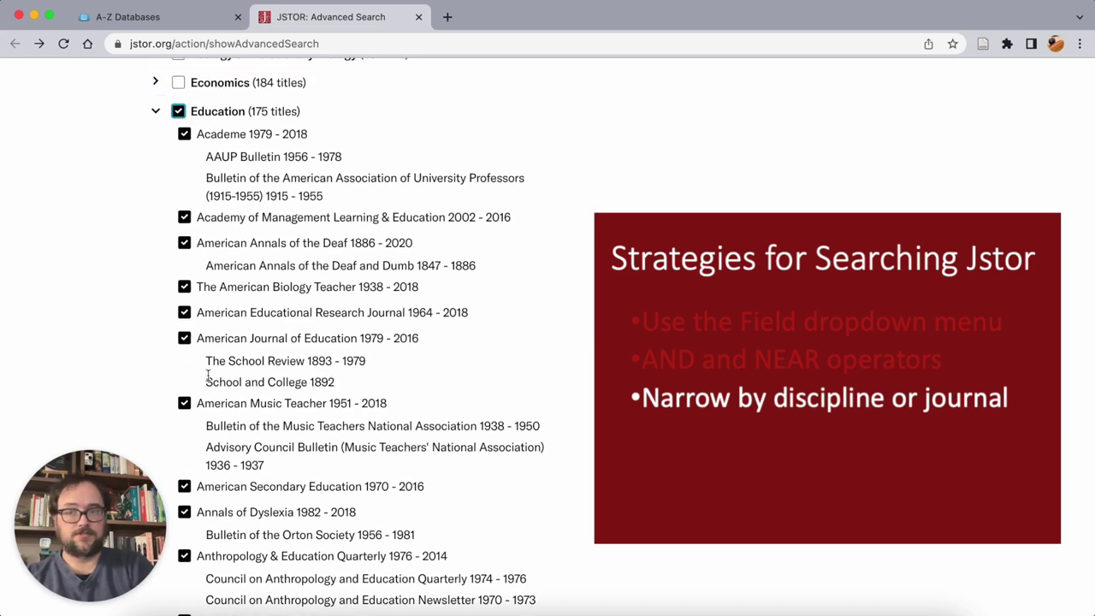
{"action": "scroll", "coordinate": [391, 373], "scroll_direction": "up", "scroll_amount": 2}
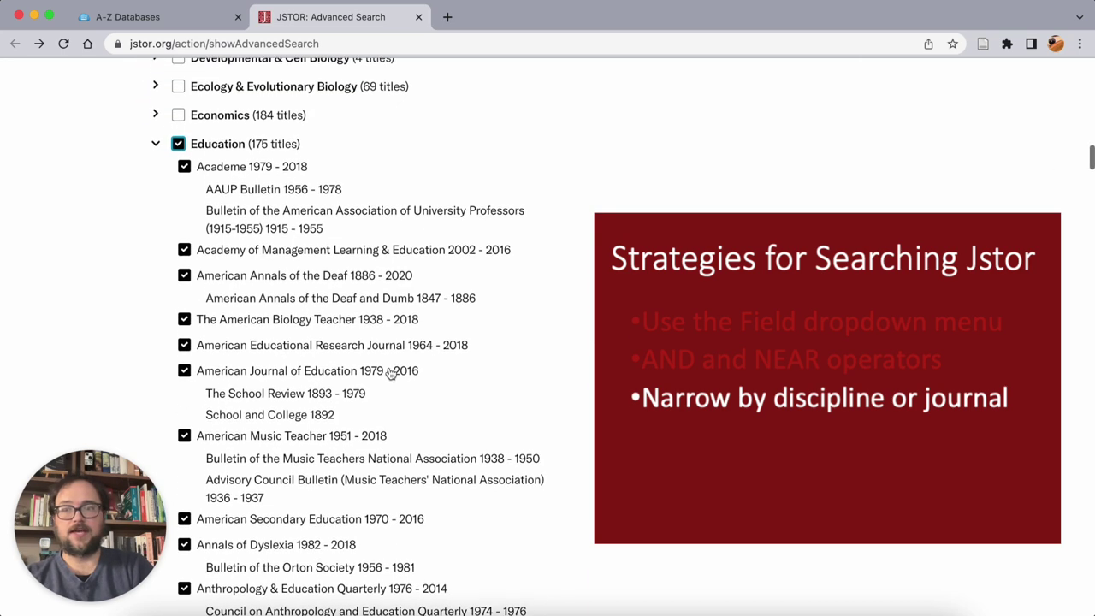
{"action": "left_click", "coordinate": [154, 144]}
{"action": "scroll", "coordinate": [442, 261], "scroll_direction": "up", "scroll_amount": 1}
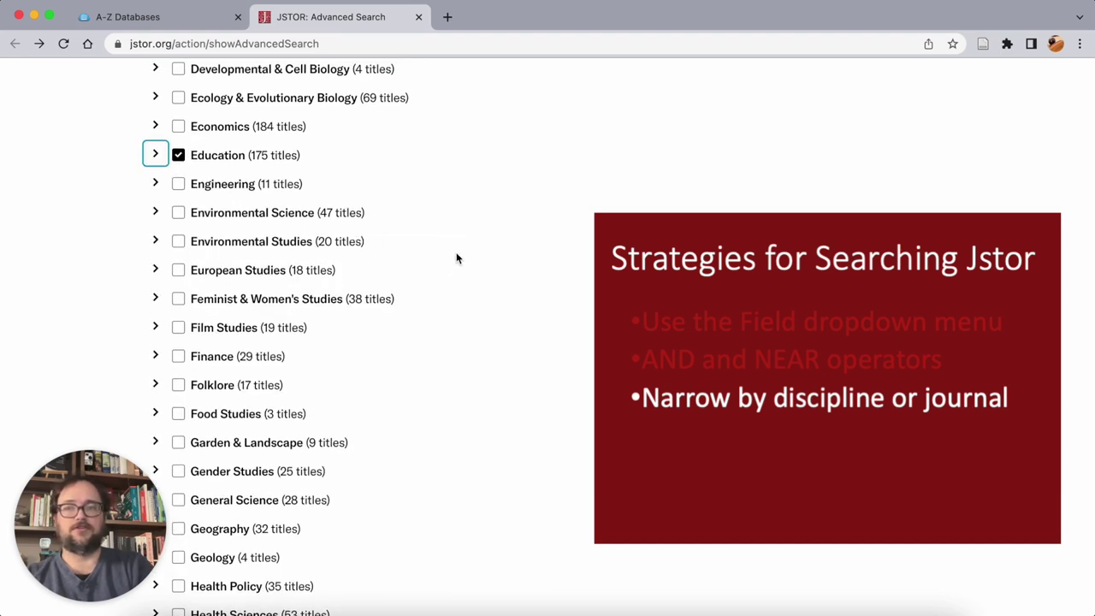
Run the advanced search for "academic misconduct" in all fields with the Education discipline filter applied.
{"action": "scroll", "coordinate": [455, 258], "scroll_direction": "up", "scroll_amount": 10}
{"action": "scroll", "coordinate": [456, 258], "scroll_direction": "up", "scroll_amount": 15}
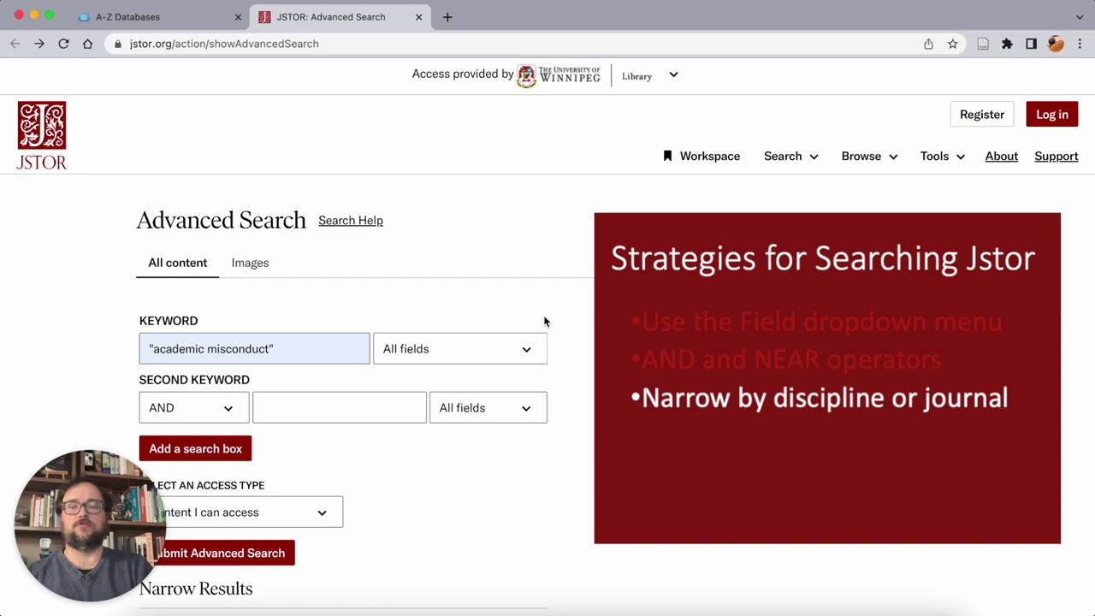
{"action": "scroll", "coordinate": [543, 321], "scroll_direction": "down", "scroll_amount": 5}
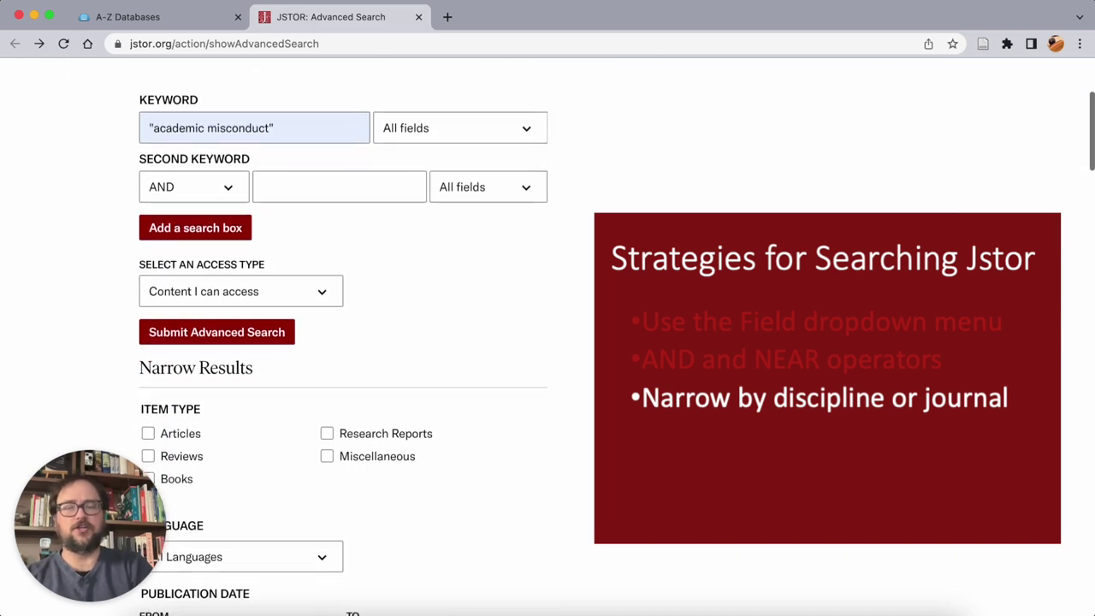
{"action": "left_click", "coordinate": [215, 335]}
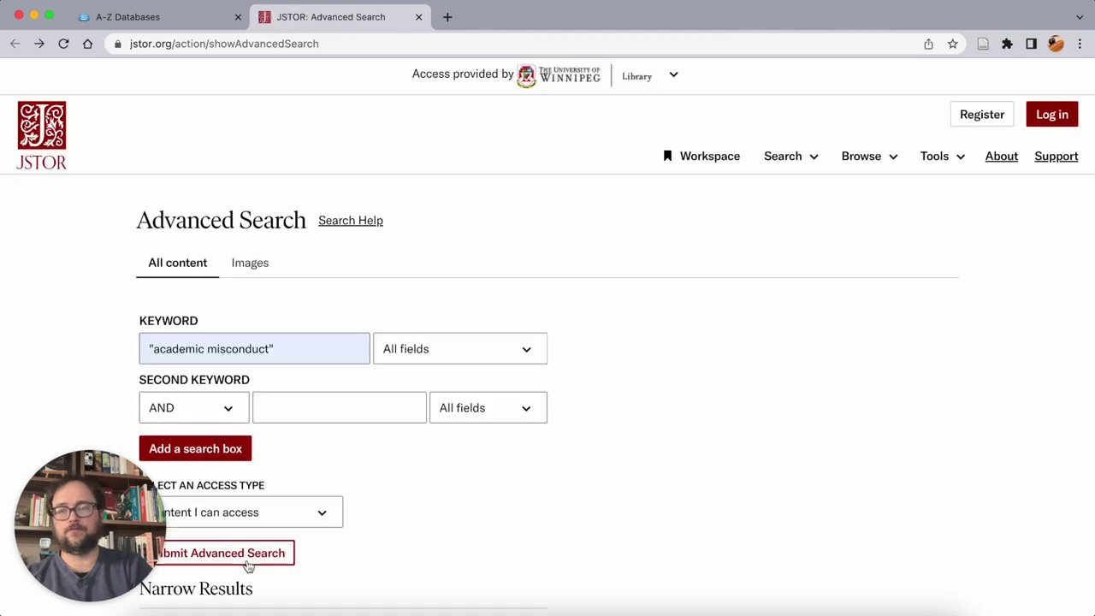
{"action": "left_click", "coordinate": [245, 560]}
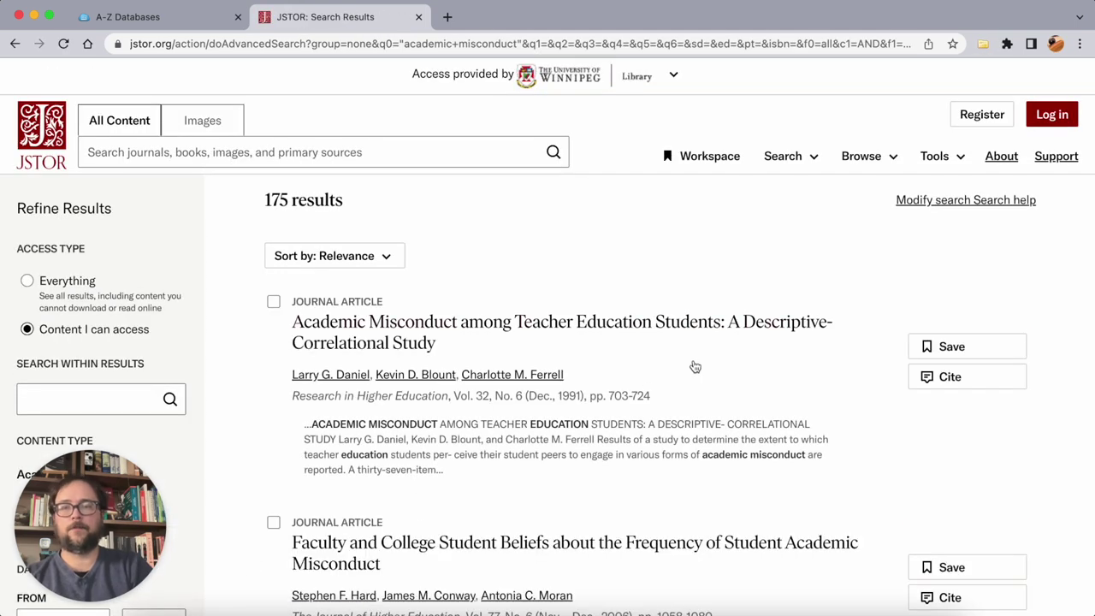
Look over the first journal articles found on academic misconduct within the Education discipline.
{"action": "scroll", "coordinate": [705, 252], "scroll_direction": "down", "scroll_amount": 1}
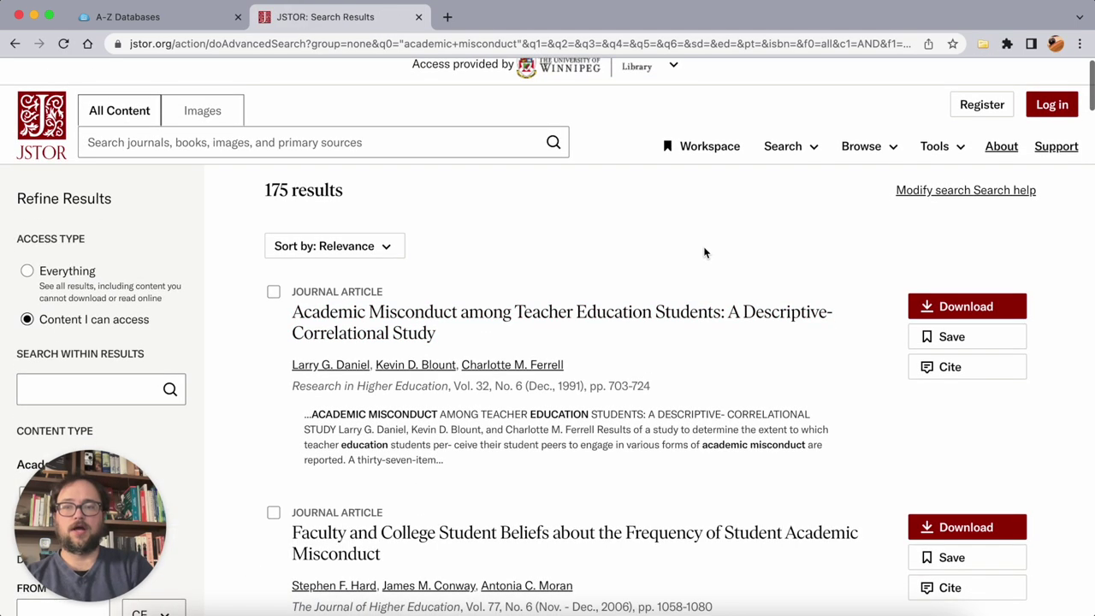
{"action": "scroll", "coordinate": [705, 252], "scroll_direction": "down", "scroll_amount": 1}
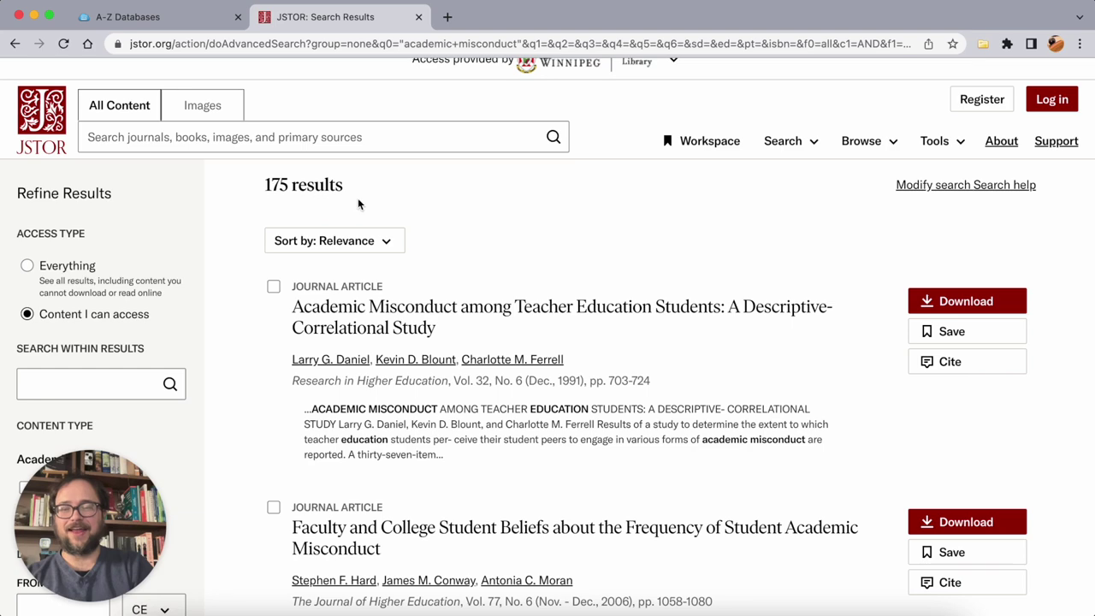
{"action": "scroll", "coordinate": [550, 301], "scroll_direction": "down", "scroll_amount": 2}
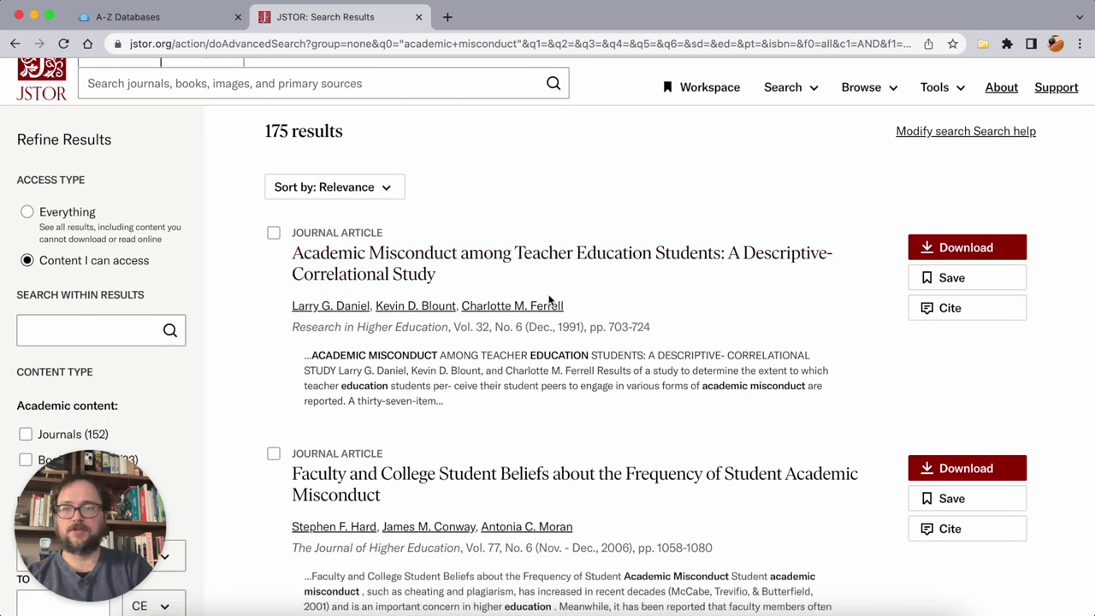
Review more of the academic misconduct results, comparing article titles, journals, publication dates and highlighted search terms.
{"action": "scroll", "coordinate": [730, 383], "scroll_direction": "down", "scroll_amount": 1}
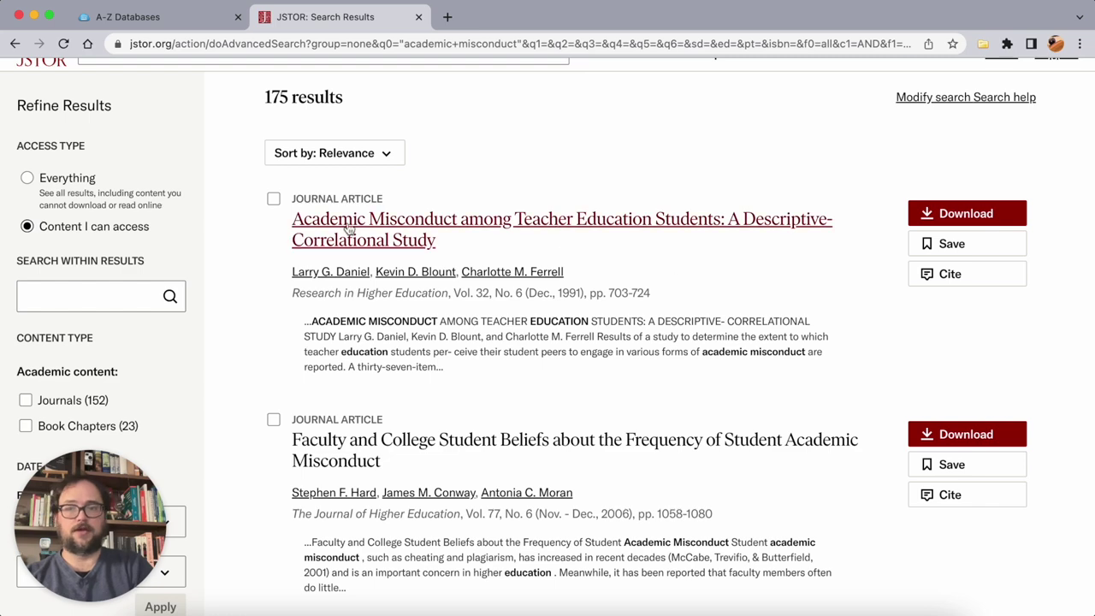
{"action": "scroll", "coordinate": [594, 366], "scroll_direction": "down", "scroll_amount": 3}
{"action": "scroll", "coordinate": [806, 435], "scroll_direction": "down", "scroll_amount": 5}
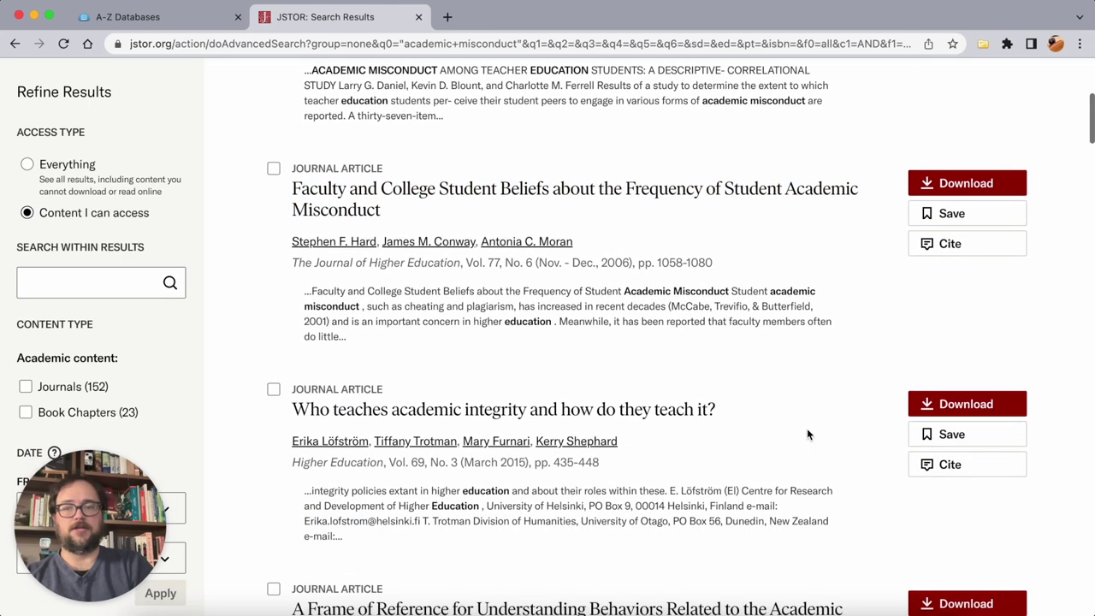
{"action": "scroll", "coordinate": [719, 368], "scroll_direction": "down", "scroll_amount": 1}
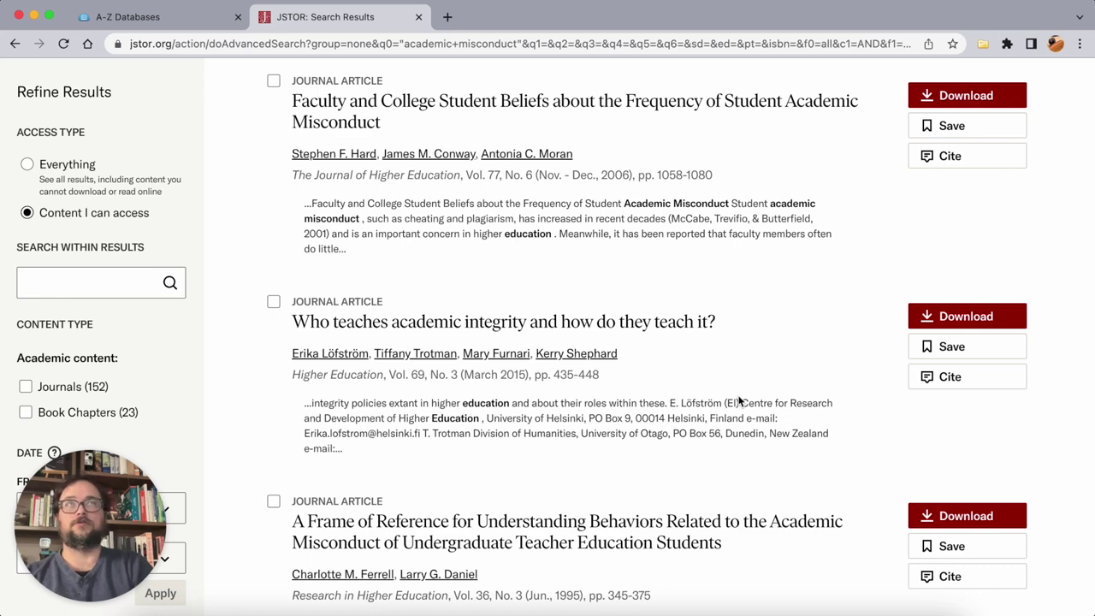
{"action": "scroll", "coordinate": [740, 400], "scroll_direction": "up", "scroll_amount": 10}
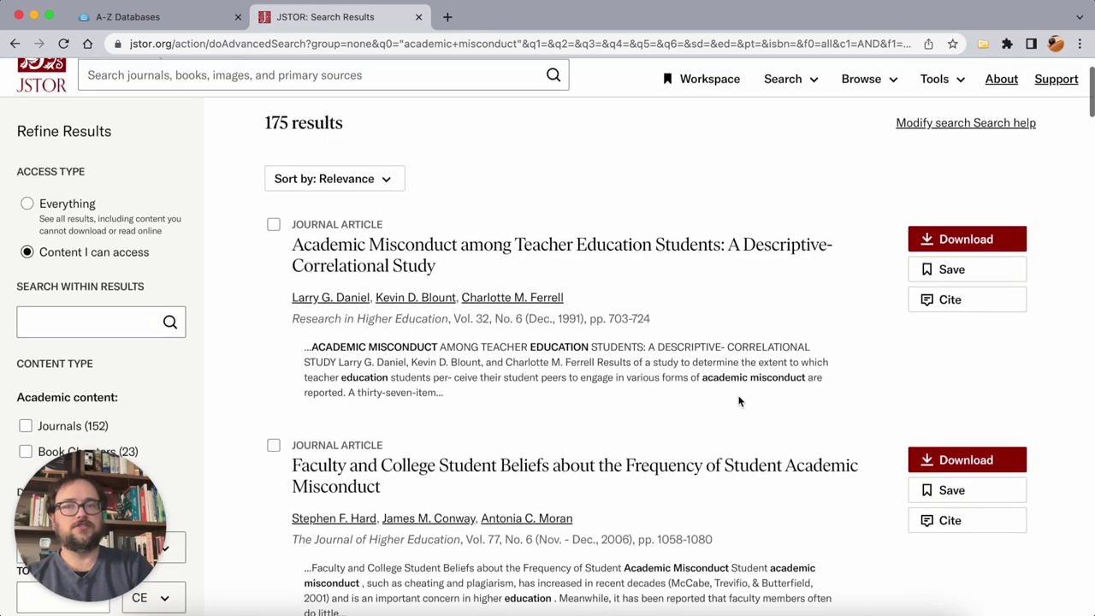
{"action": "scroll", "coordinate": [740, 400], "scroll_direction": "up", "scroll_amount": 1}
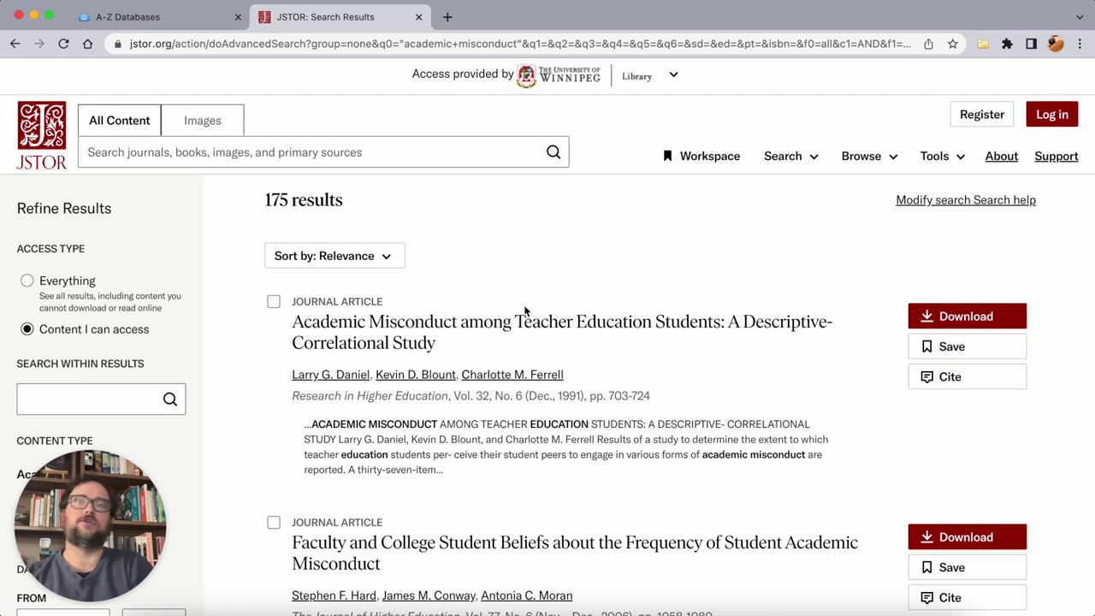
{"action": "scroll", "coordinate": [523, 309], "scroll_direction": "down", "scroll_amount": 1}
{"action": "scroll", "coordinate": [670, 383], "scroll_direction": "down", "scroll_amount": 1}
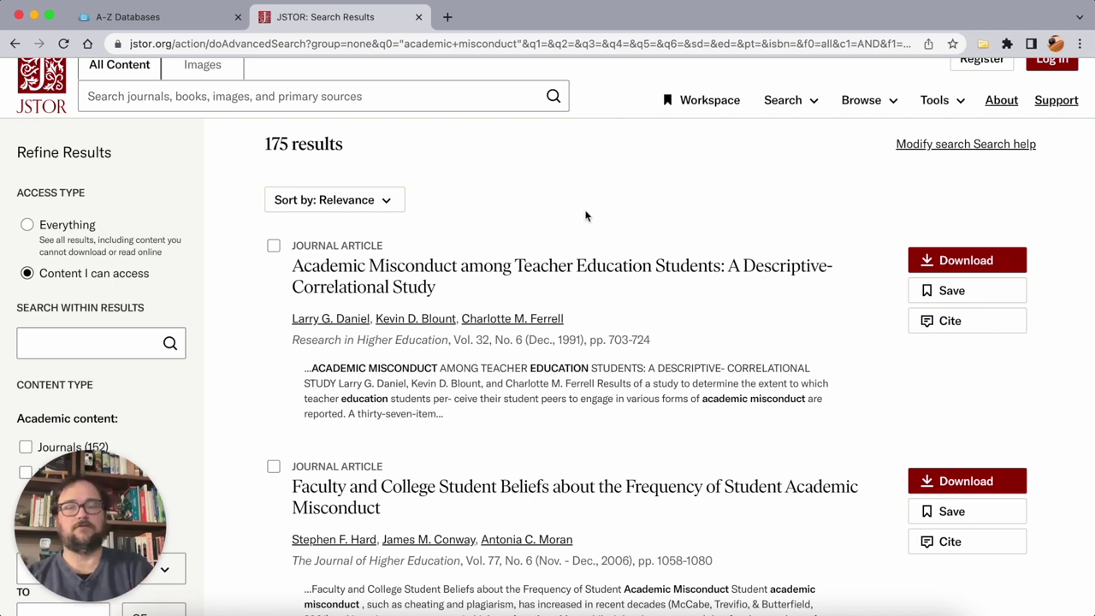
{"action": "scroll", "coordinate": [624, 277], "scroll_direction": "down", "scroll_amount": 1}
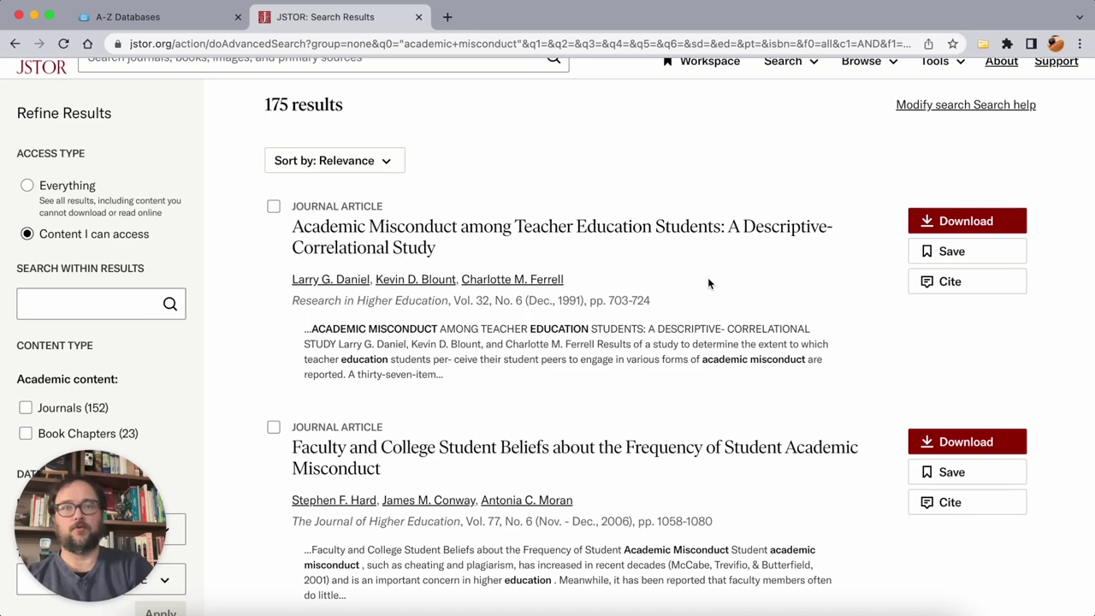
{"action": "scroll", "coordinate": [710, 257], "scroll_direction": "down", "scroll_amount": 1}
{"action": "scroll", "coordinate": [721, 291], "scroll_direction": "up", "scroll_amount": 3}
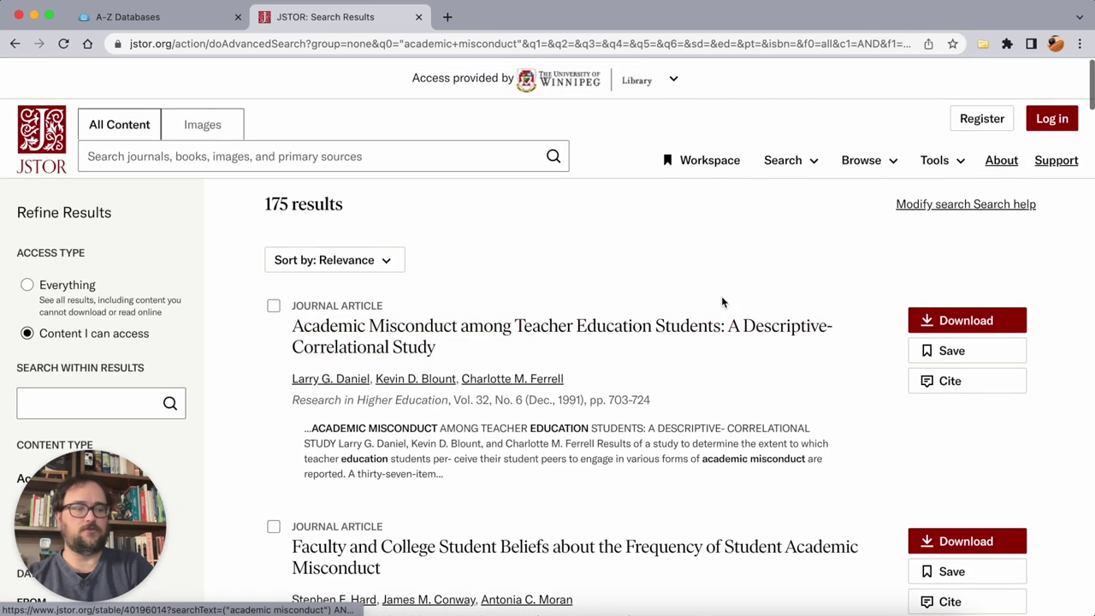
Download the article "Academic Misconduct among Teacher Education Students: A Descriptive-Correlational Study", accepting the terms and conditions.
{"action": "scroll", "coordinate": [721, 297], "scroll_direction": "down", "scroll_amount": 1}
{"action": "scroll", "coordinate": [721, 298], "scroll_direction": "down", "scroll_amount": 4}
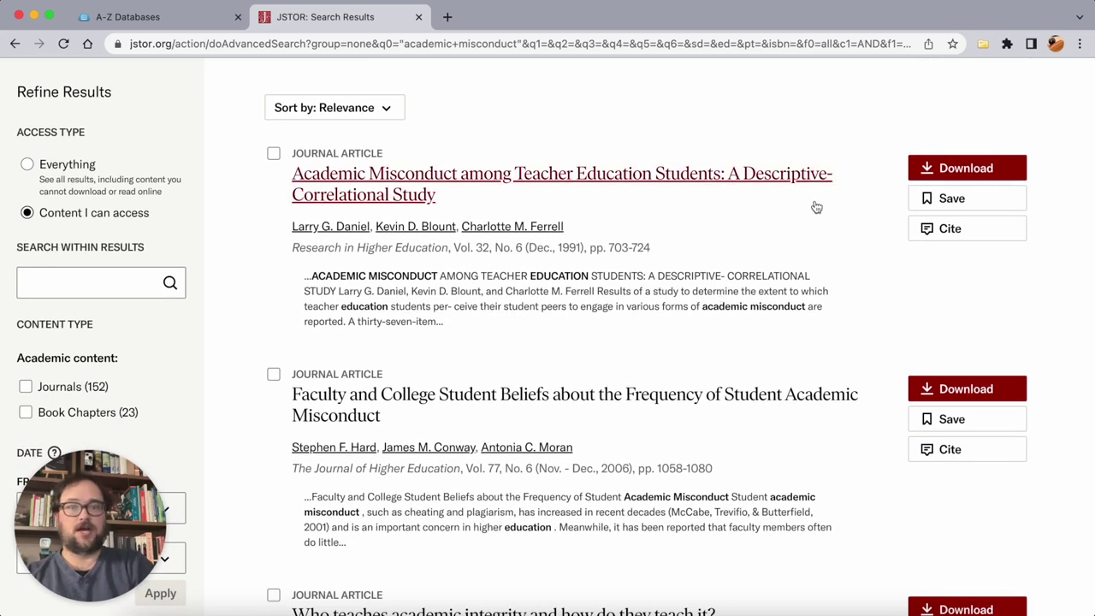
{"action": "scroll", "coordinate": [815, 207], "scroll_direction": "down", "scroll_amount": 1}
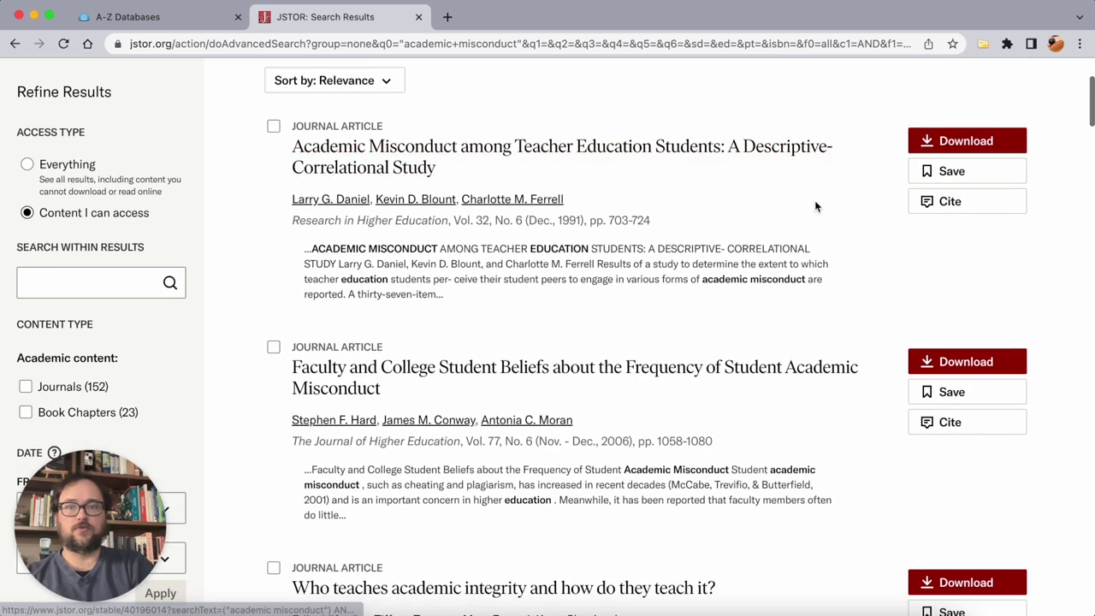
{"action": "left_click", "coordinate": [943, 143]}
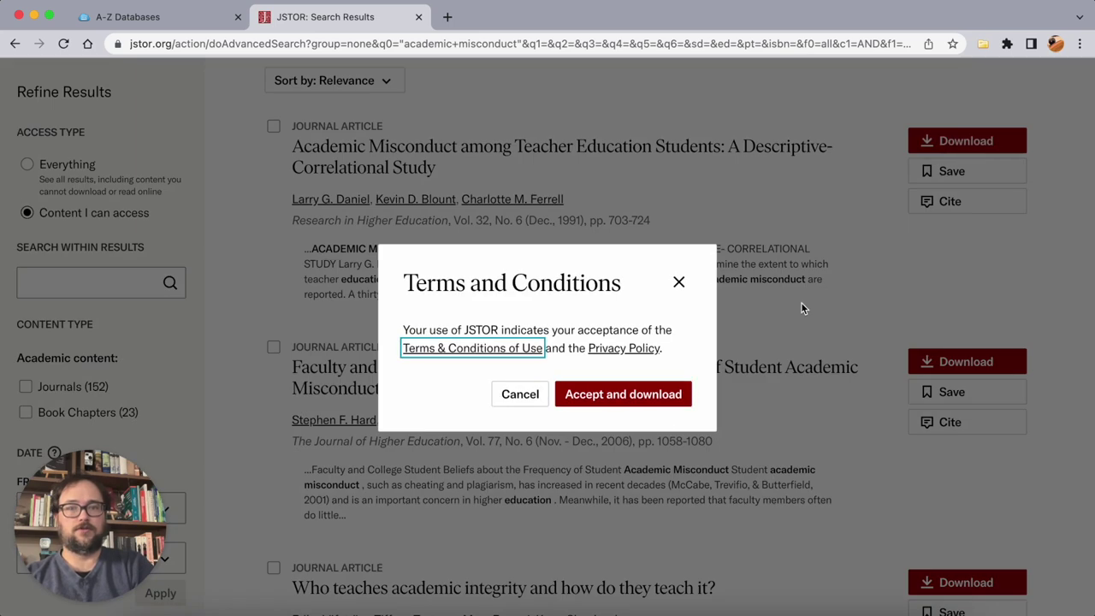
{"action": "left_click", "coordinate": [624, 396]}
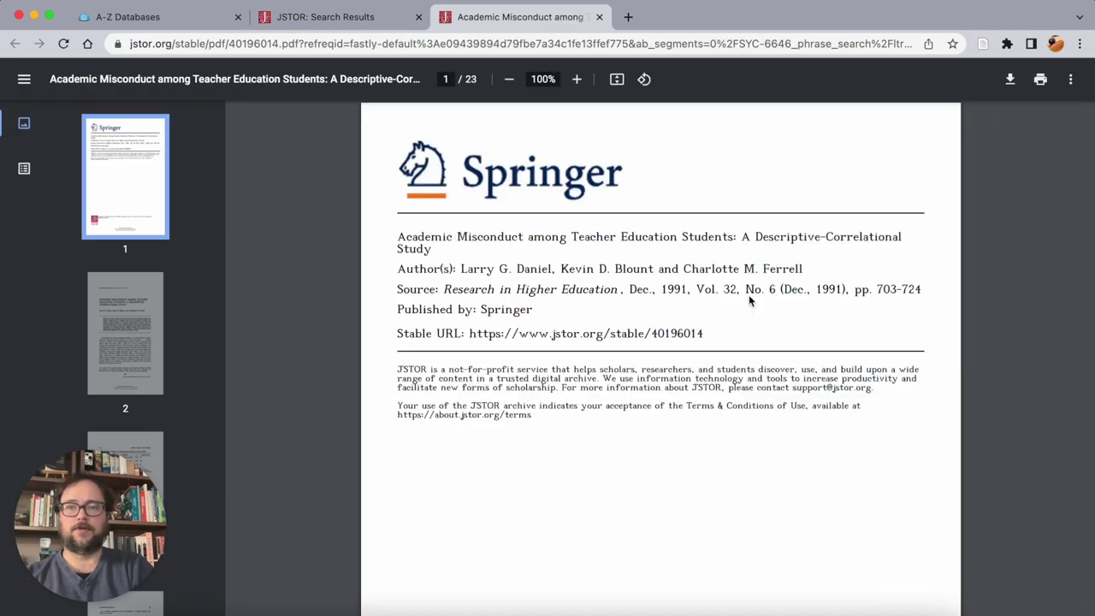
Look through the article PDF, from its cover page to the abstract, the introduction and the following pages.
{"action": "scroll", "coordinate": [750, 300], "scroll_direction": "down", "scroll_amount": 1}
{"action": "scroll", "coordinate": [749, 301], "scroll_direction": "down", "scroll_amount": 5}
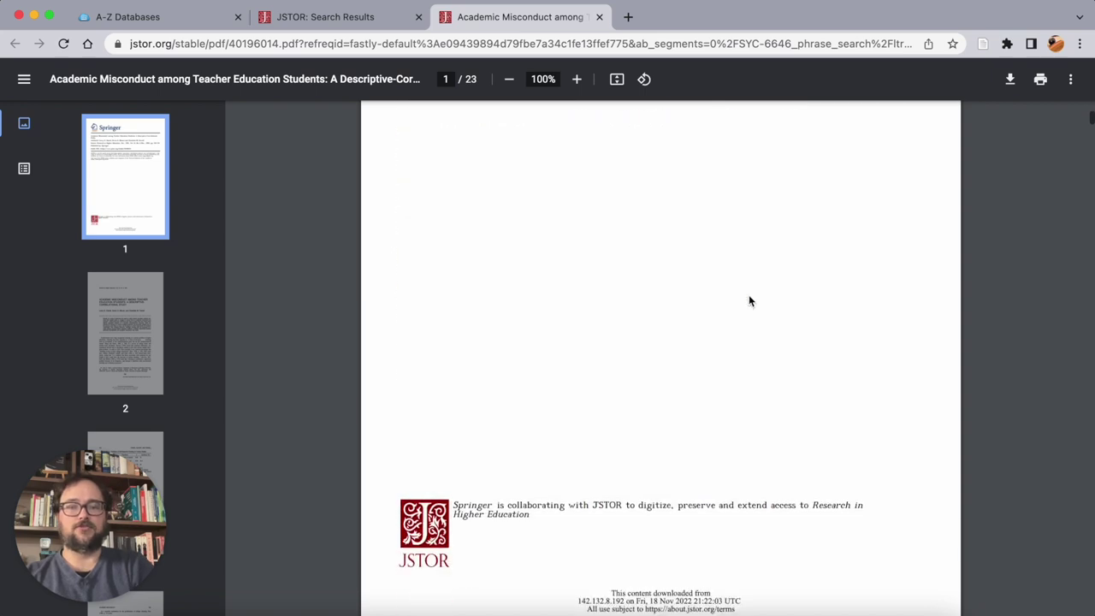
{"action": "scroll", "coordinate": [749, 300], "scroll_direction": "down", "scroll_amount": 5}
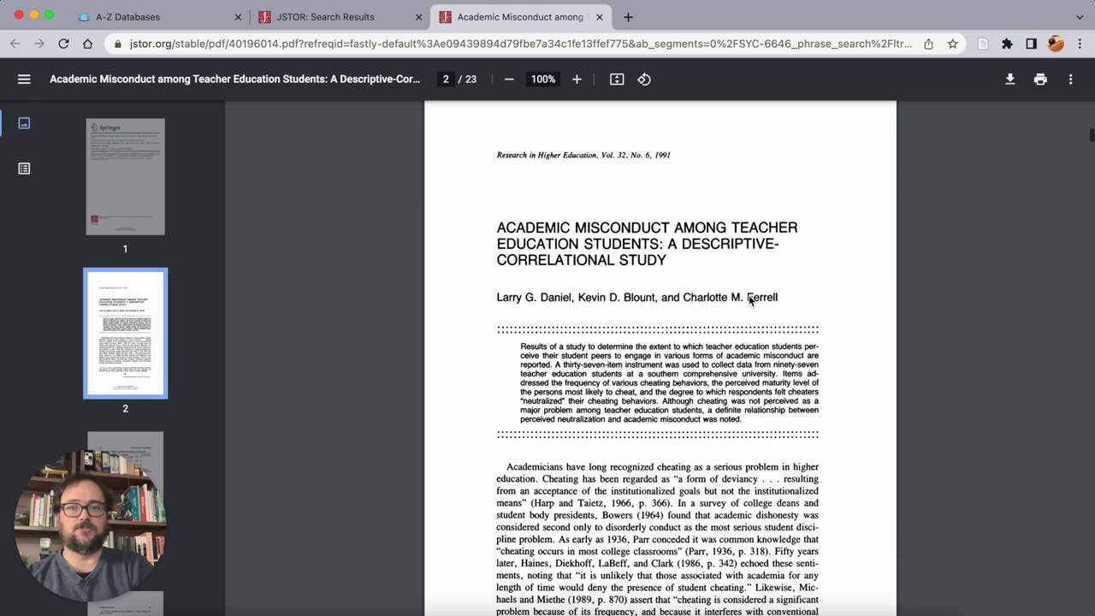
{"action": "scroll", "coordinate": [807, 320], "scroll_direction": "down", "scroll_amount": 1}
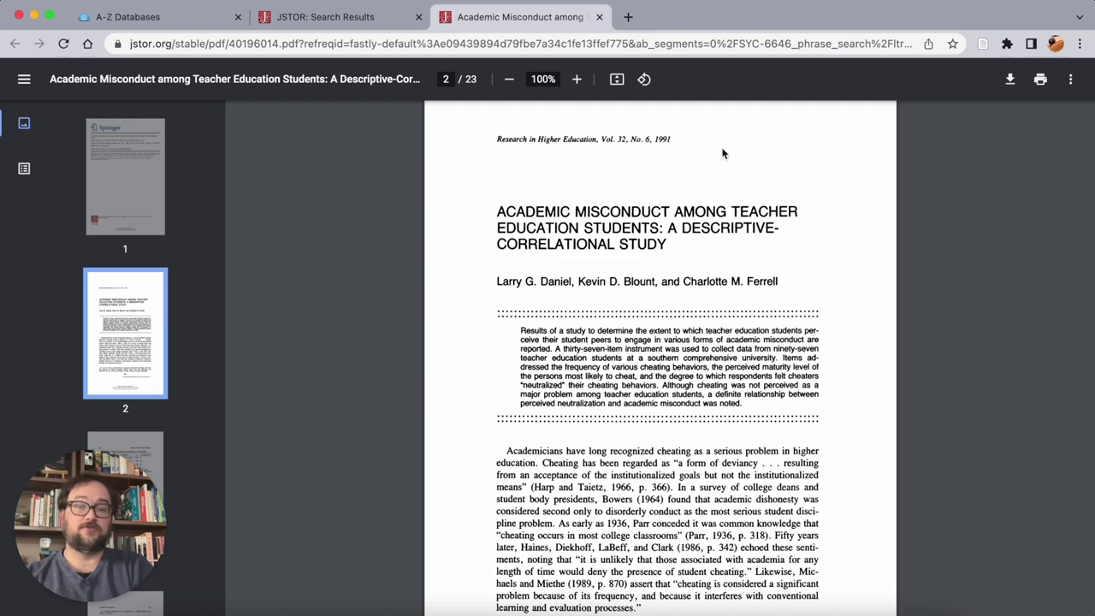
{"action": "scroll", "coordinate": [783, 221], "scroll_direction": "down", "scroll_amount": 1}
{"action": "scroll", "coordinate": [826, 302], "scroll_direction": "down", "scroll_amount": 1}
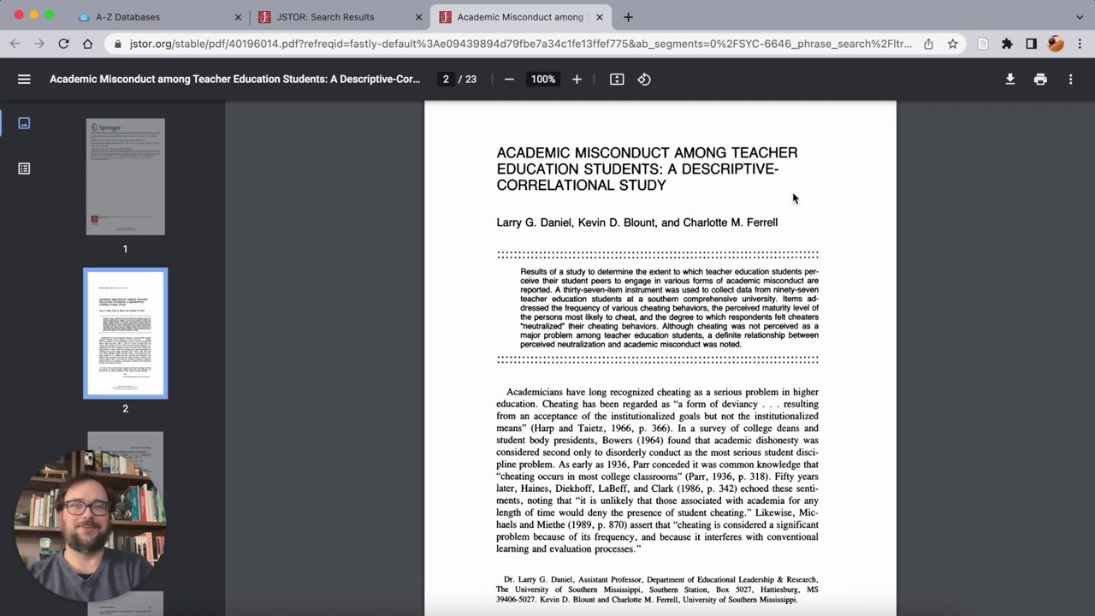
{"action": "scroll", "coordinate": [839, 251], "scroll_direction": "down", "scroll_amount": 1}
{"action": "scroll", "coordinate": [839, 251], "scroll_direction": "up", "scroll_amount": 1}
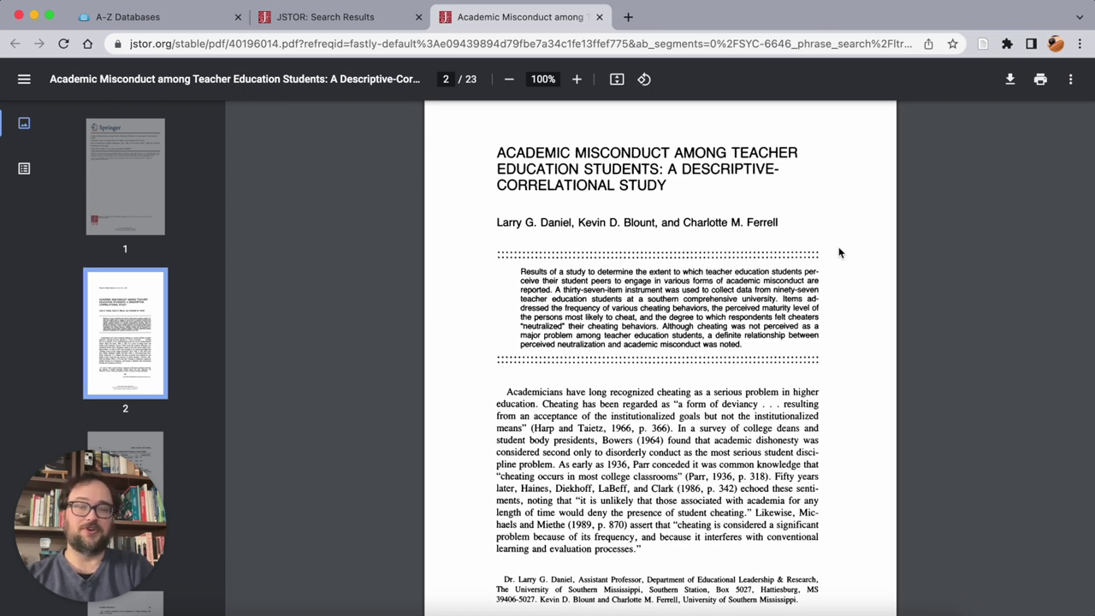
{"action": "scroll", "coordinate": [838, 252], "scroll_direction": "down", "scroll_amount": 2}
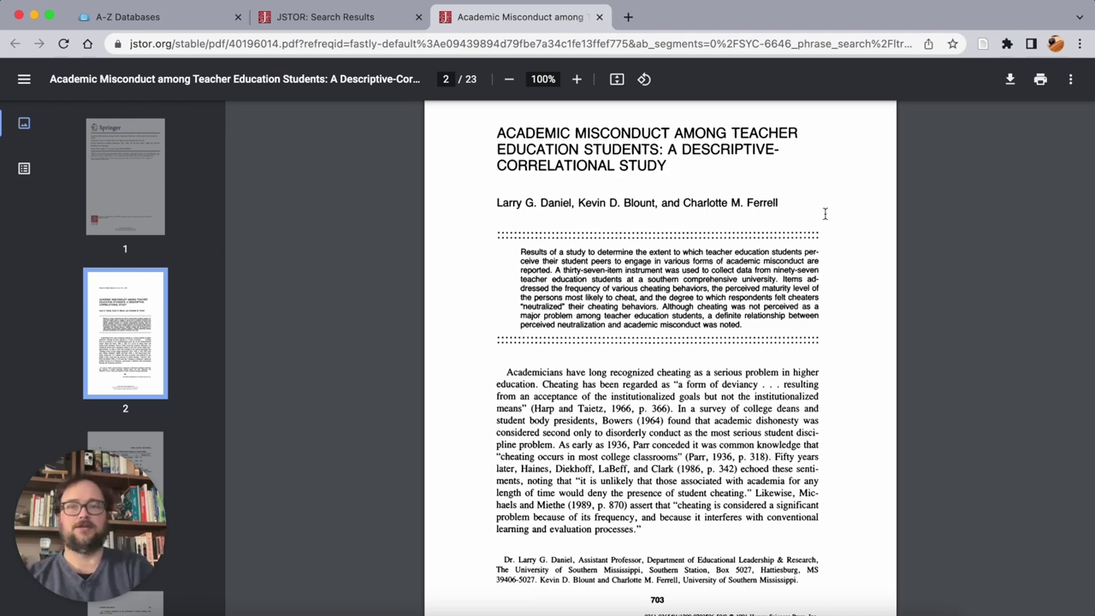
{"action": "scroll", "coordinate": [849, 198], "scroll_direction": "down", "scroll_amount": 2}
{"action": "scroll", "coordinate": [848, 198], "scroll_direction": "down", "scroll_amount": 10}
{"action": "scroll", "coordinate": [848, 198], "scroll_direction": "up", "scroll_amount": 9}
{"action": "scroll", "coordinate": [849, 198], "scroll_direction": "up", "scroll_amount": 3}
Return to the search results and open the citation details for the first article, on teacher education students.
{"action": "left_click", "coordinate": [325, 16]}
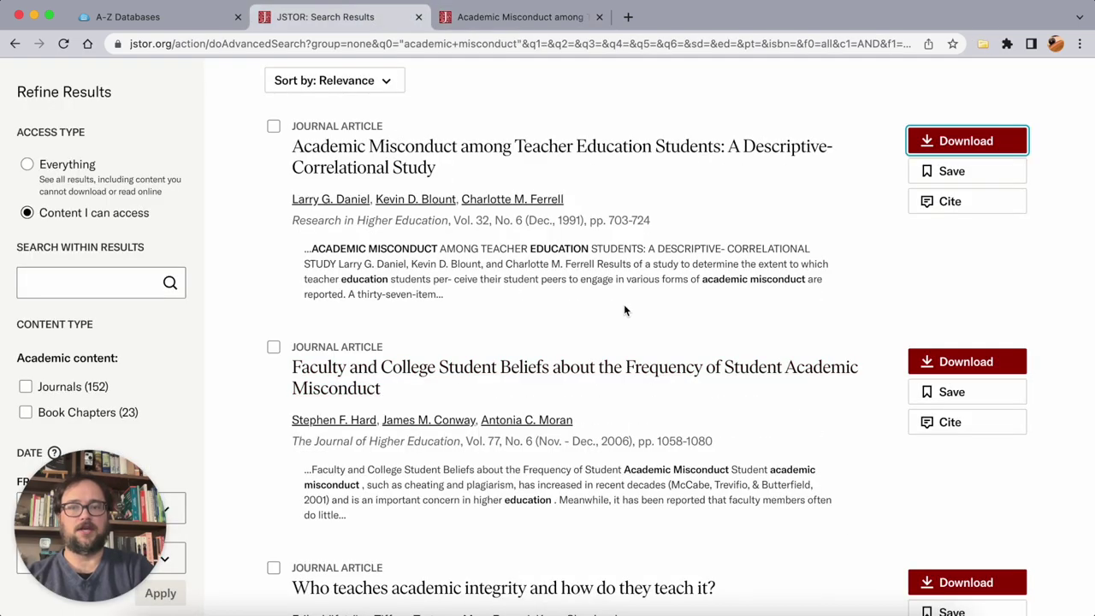
{"action": "scroll", "coordinate": [624, 303], "scroll_direction": "down", "scroll_amount": 1}
{"action": "scroll", "coordinate": [938, 166], "scroll_direction": "up", "scroll_amount": 1}
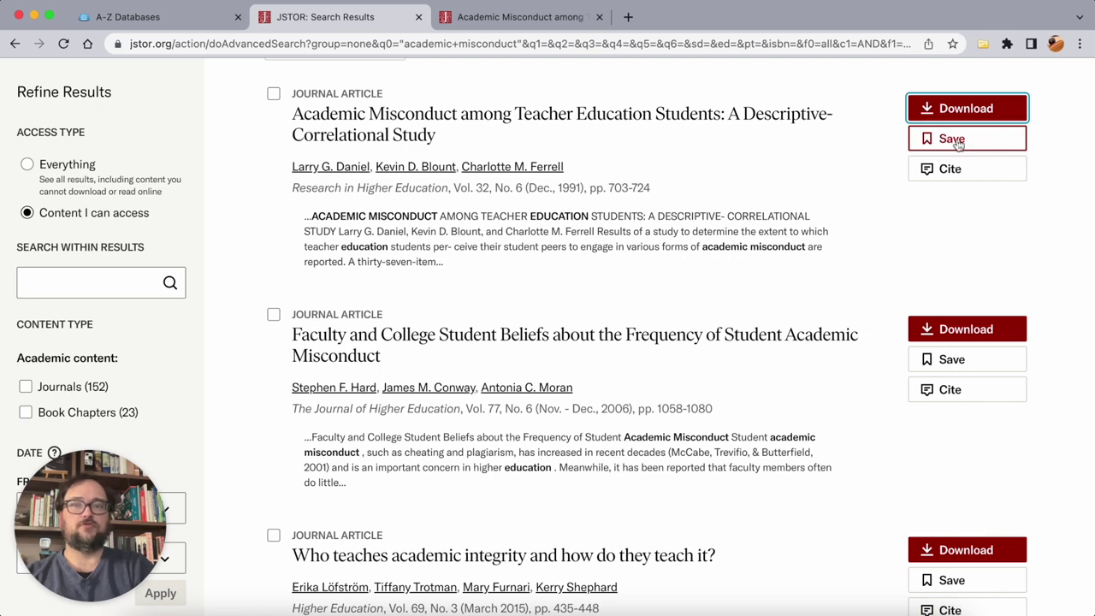
{"action": "scroll", "coordinate": [819, 214], "scroll_direction": "up", "scroll_amount": 1}
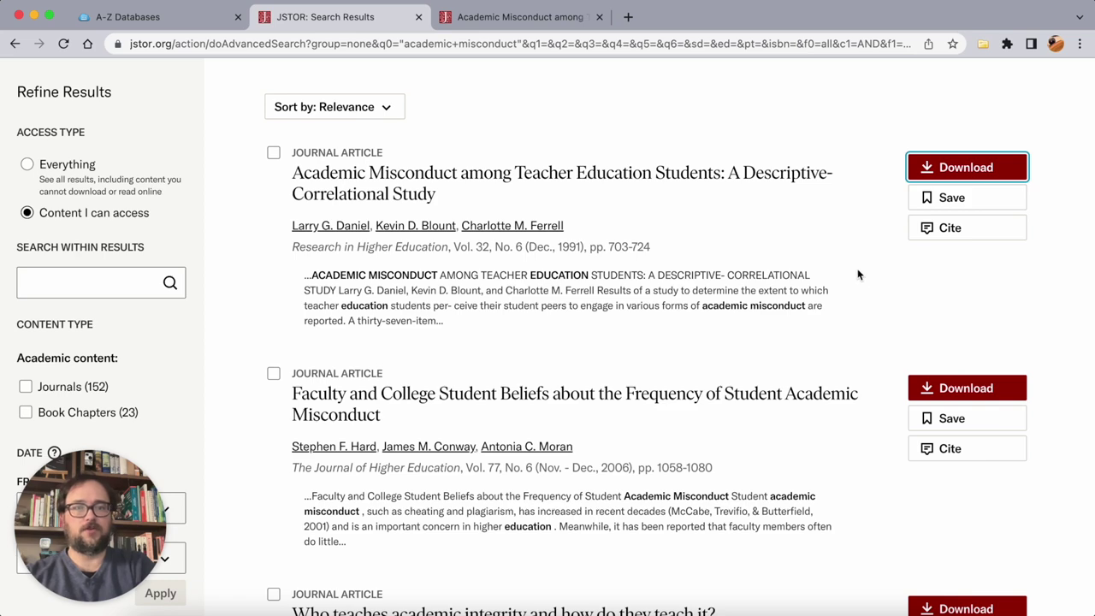
{"action": "left_click", "coordinate": [951, 227]}
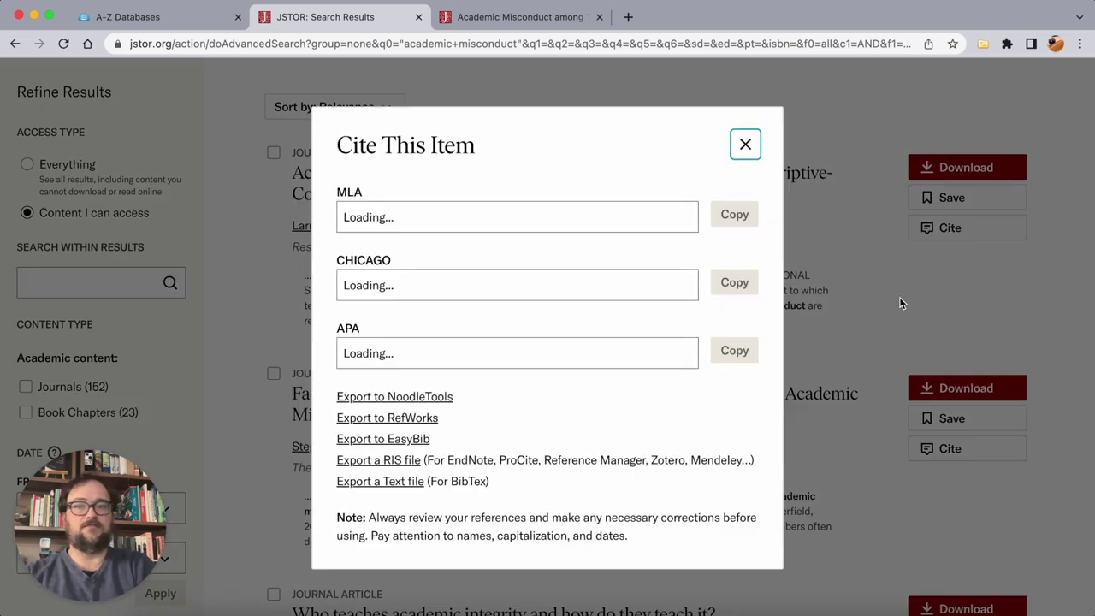
Examine the MLA, Chicago and APA citations and the reference manager export options, and close the citation details.
{"action": "scroll", "coordinate": [577, 232], "scroll_direction": "down", "scroll_amount": 2}
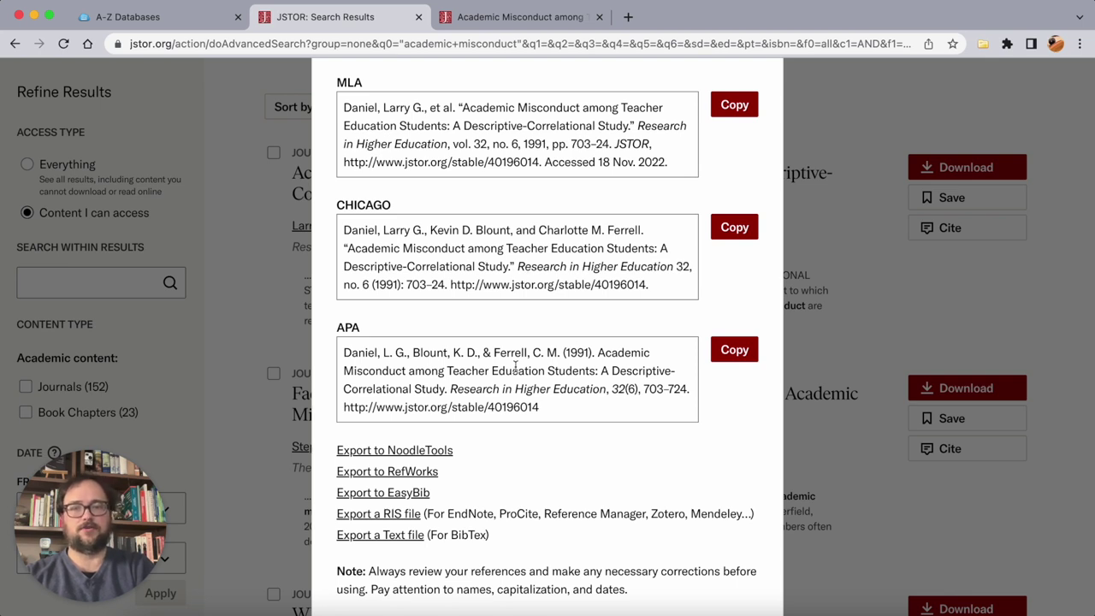
{"action": "scroll", "coordinate": [582, 464], "scroll_direction": "down", "scroll_amount": 1}
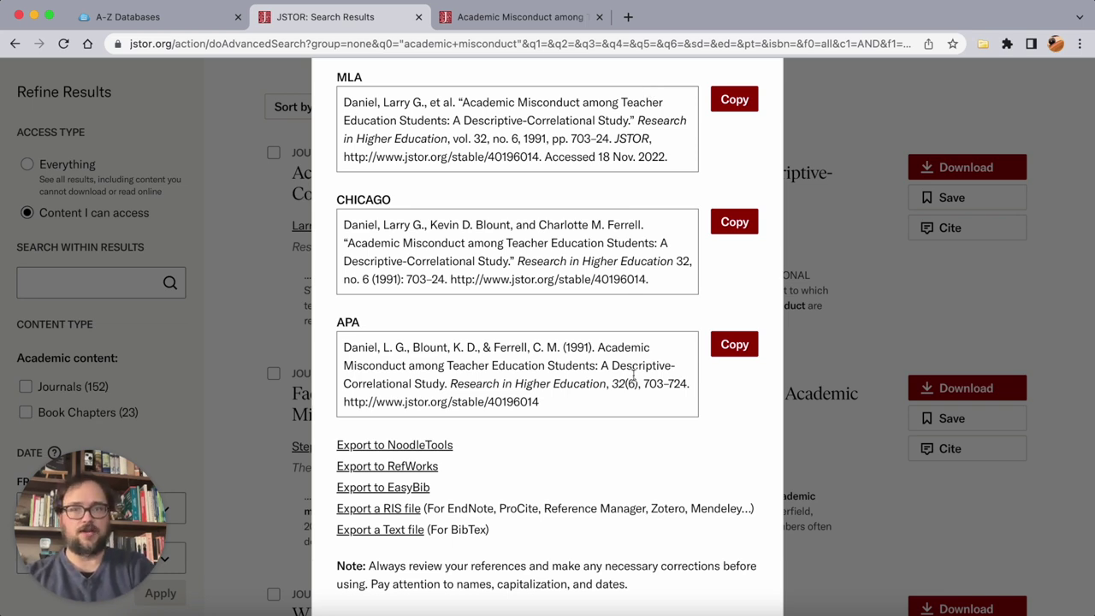
{"action": "scroll", "coordinate": [611, 445], "scroll_direction": "down", "scroll_amount": 1}
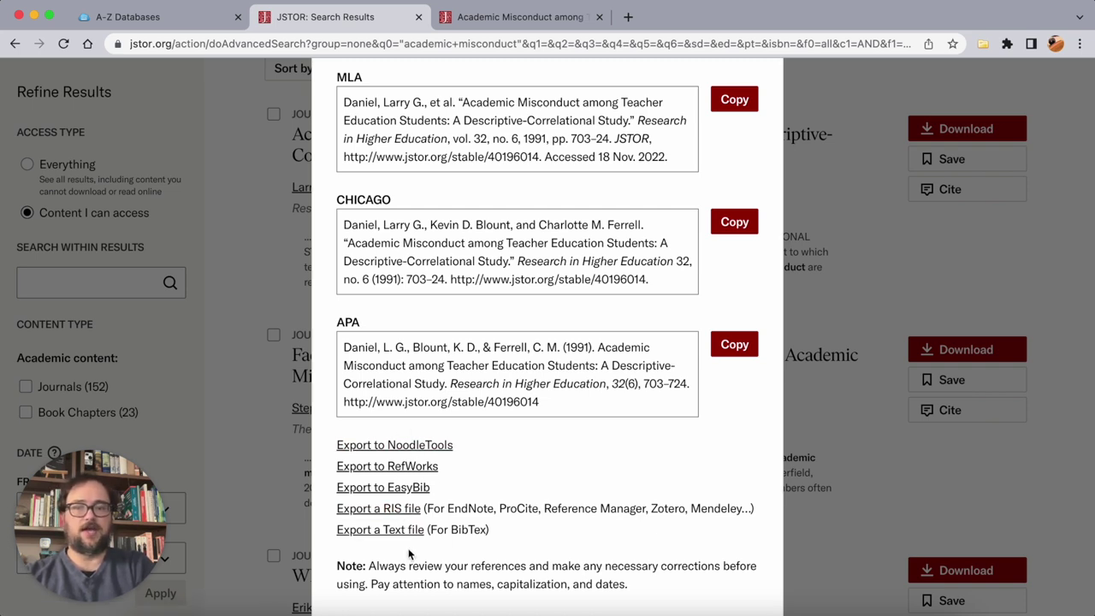
{"action": "left_click", "coordinate": [398, 445]}
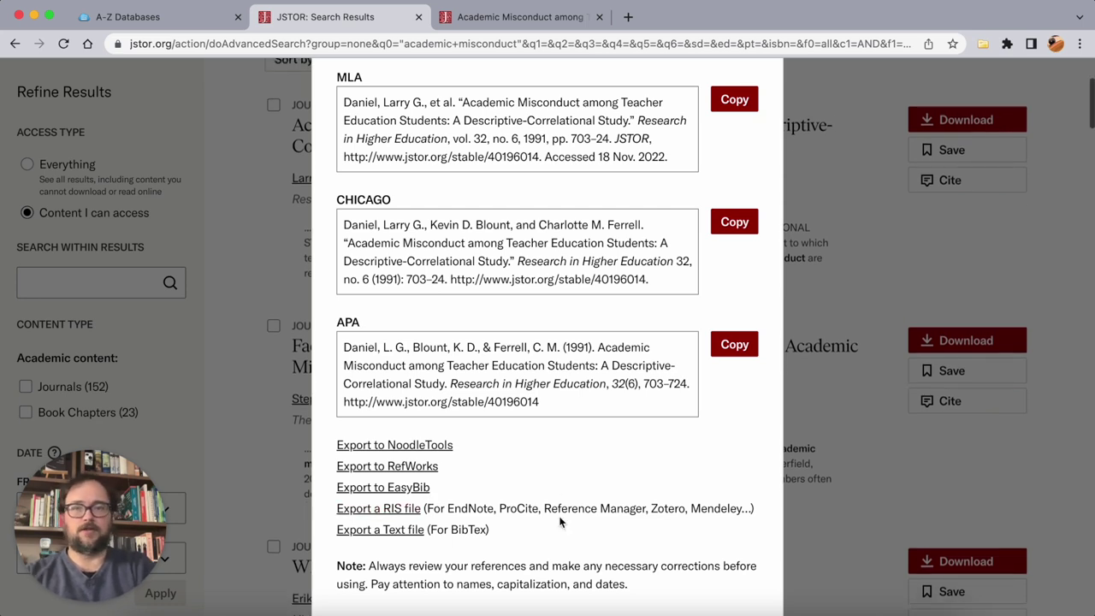
{"action": "scroll", "coordinate": [604, 470], "scroll_direction": "up", "scroll_amount": 2}
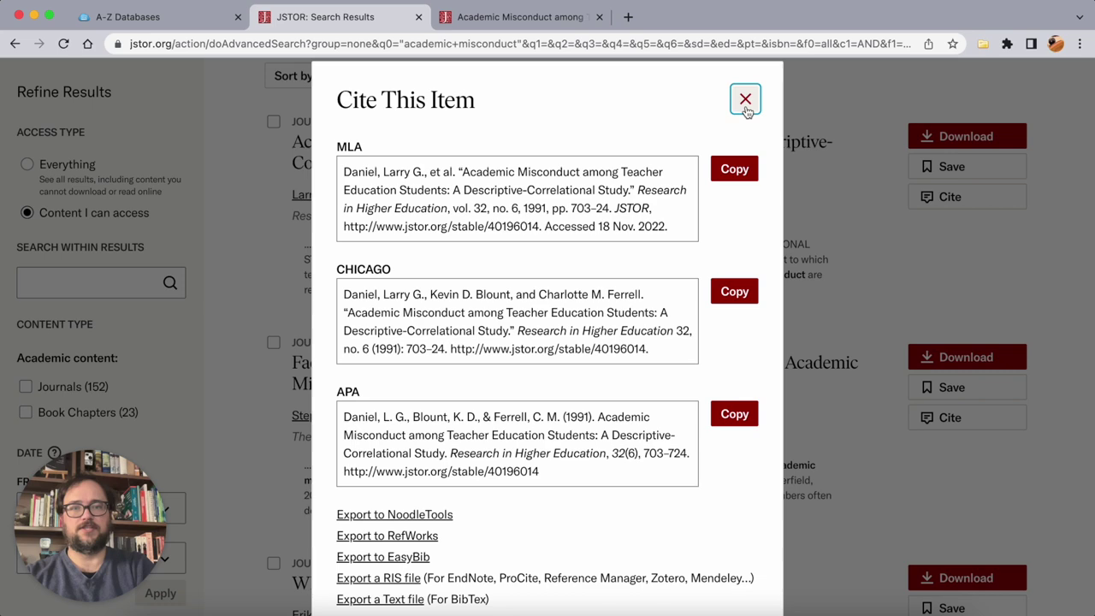
{"action": "scroll", "coordinate": [616, 372], "scroll_direction": "up", "scroll_amount": 1}
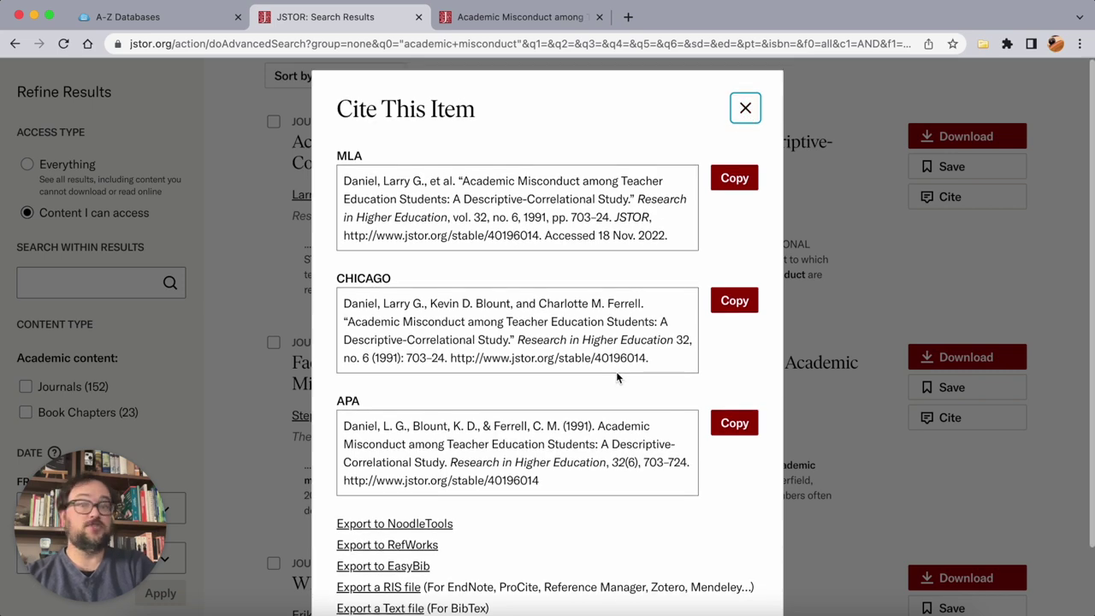
{"action": "left_click", "coordinate": [743, 108]}
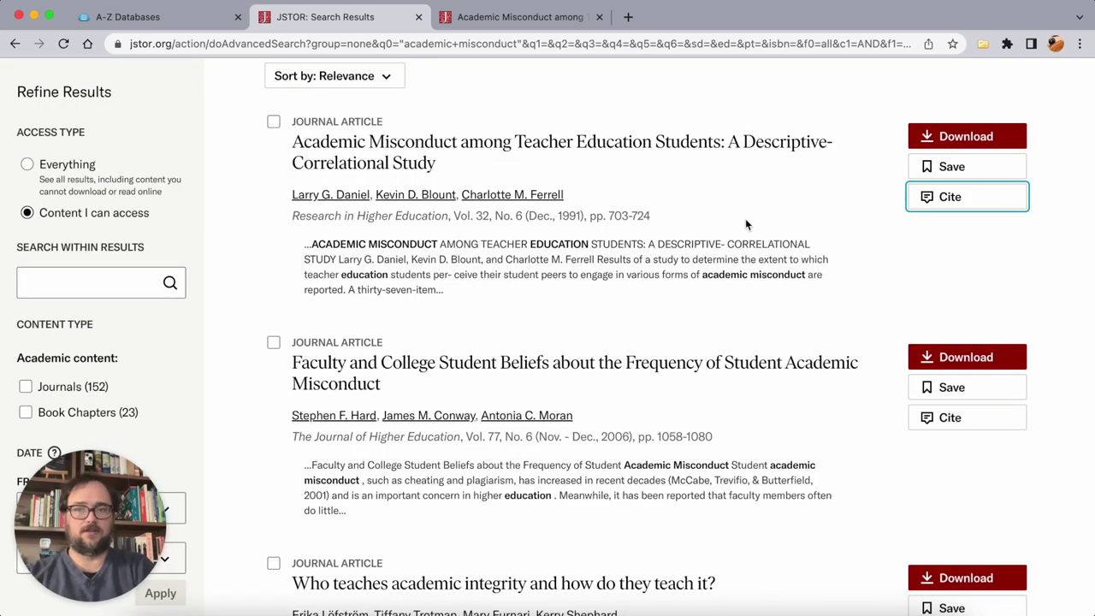
Leave the search results and go back to the JSTOR home page.
{"action": "scroll", "coordinate": [757, 240], "scroll_direction": "down", "scroll_amount": 1}
{"action": "scroll", "coordinate": [770, 259], "scroll_direction": "up", "scroll_amount": 5}
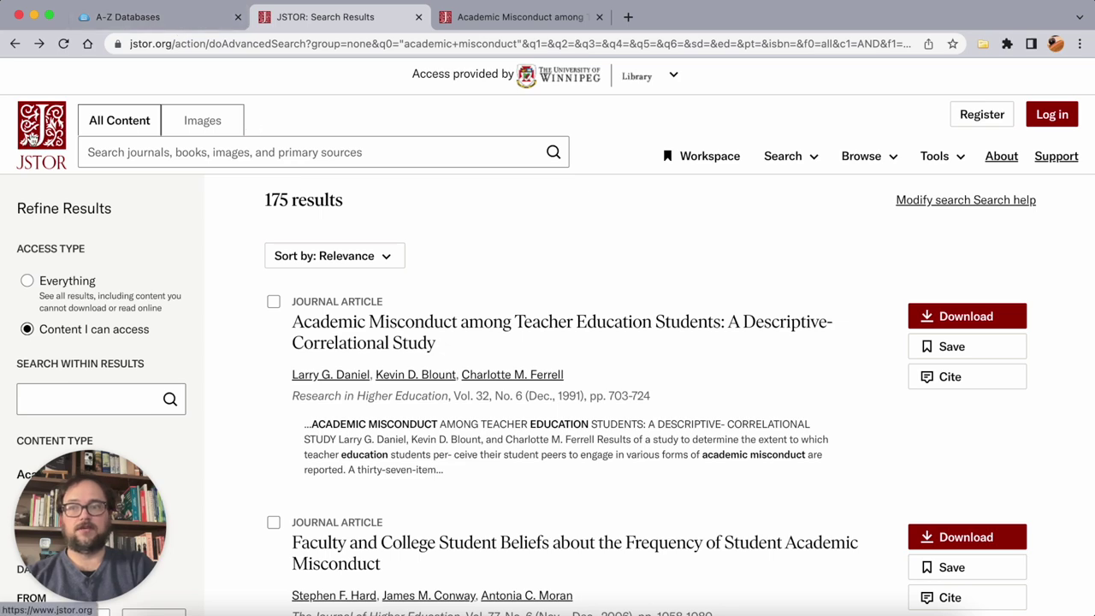
{"action": "left_click", "coordinate": [34, 138]}
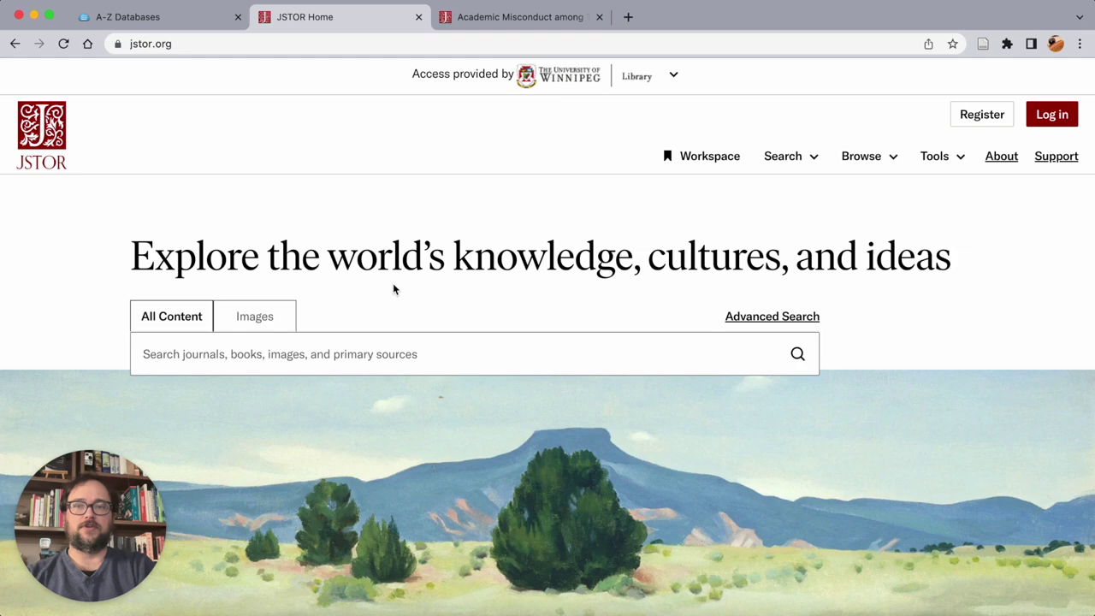
{"action": "scroll", "coordinate": [602, 297], "scroll_direction": "down", "scroll_amount": 1}
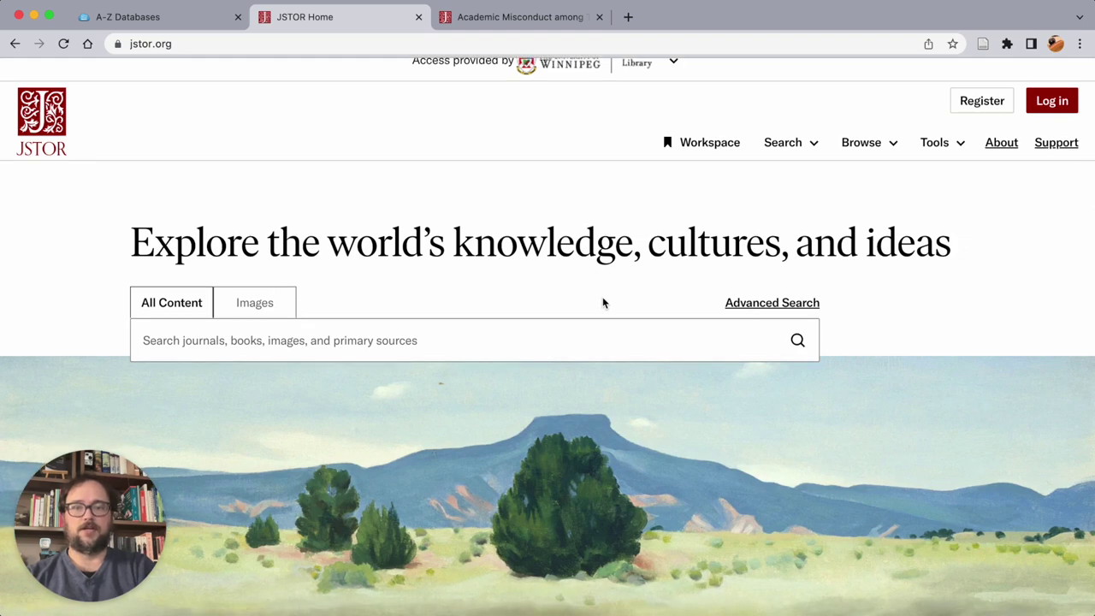
{"action": "scroll", "coordinate": [602, 302], "scroll_direction": "up", "scroll_amount": 1}
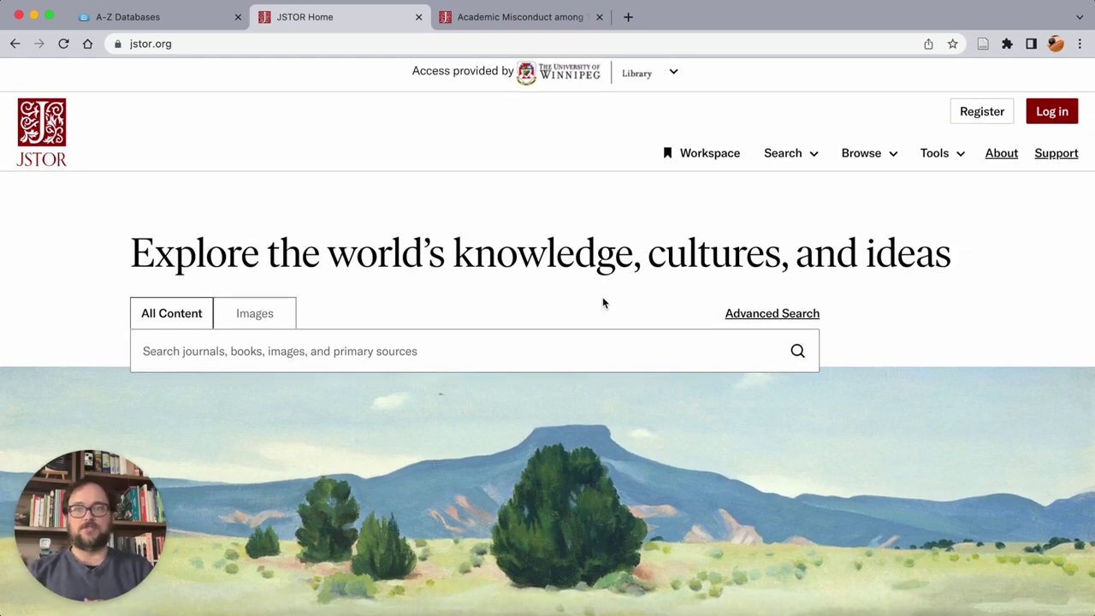